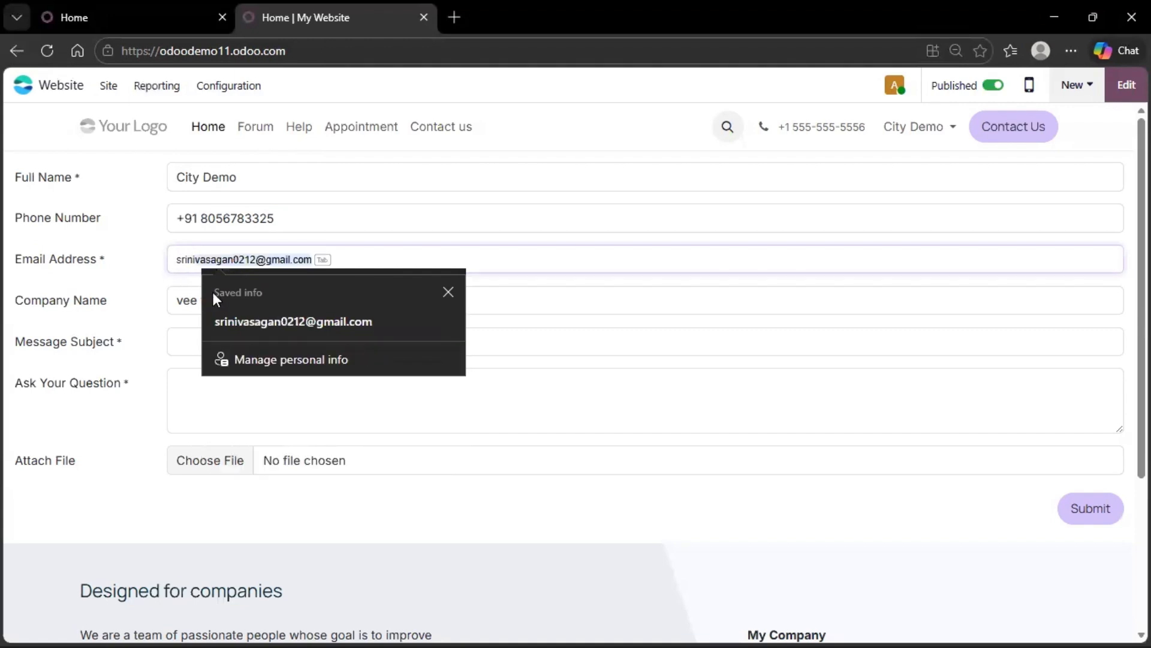
# Complete the help form with the contact's e-mail, subject "new doubt" and question "Server Issue", and submit the ticket.
pyautogui.click(233, 319)
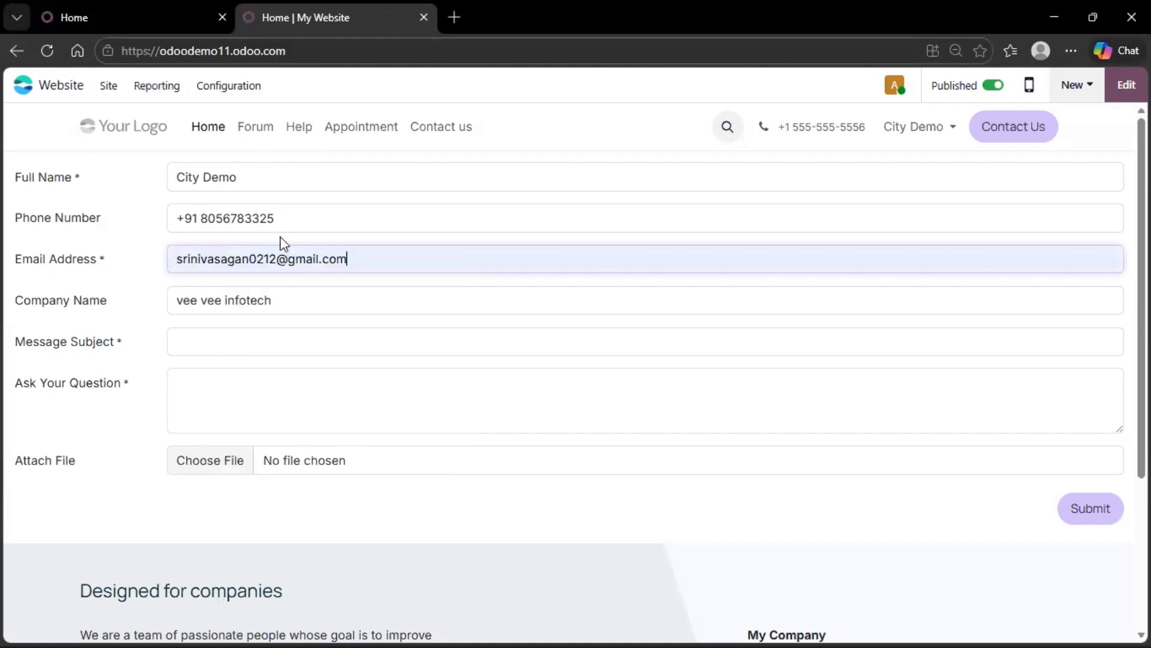
pyautogui.click(245, 349)
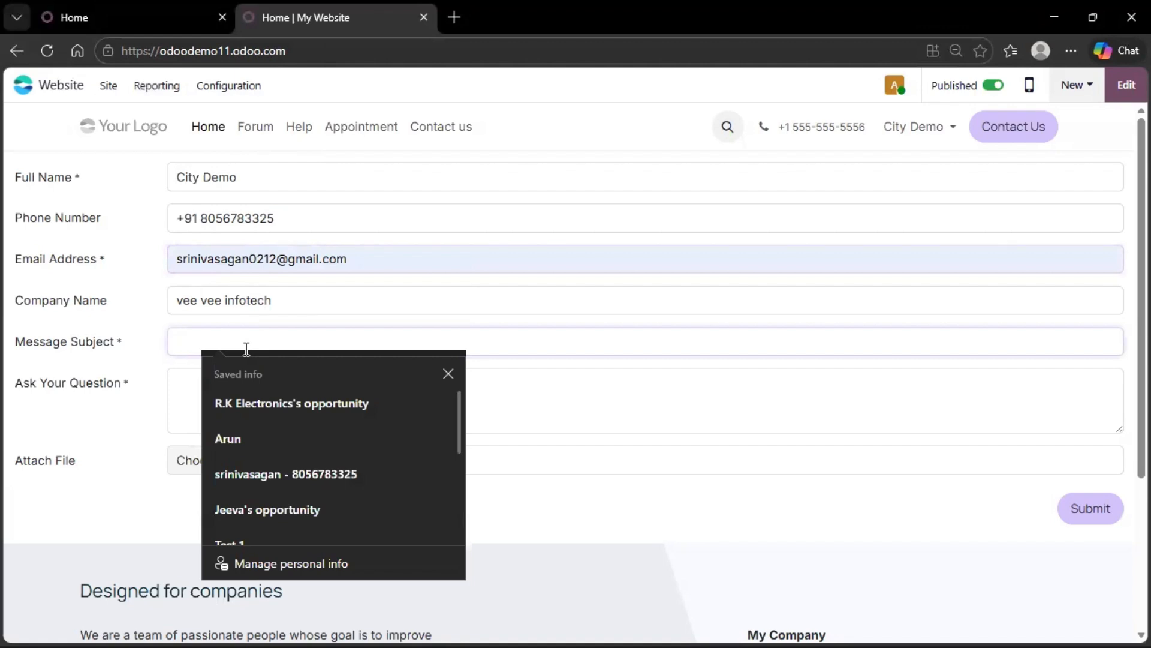
pyautogui.write('new doubt')
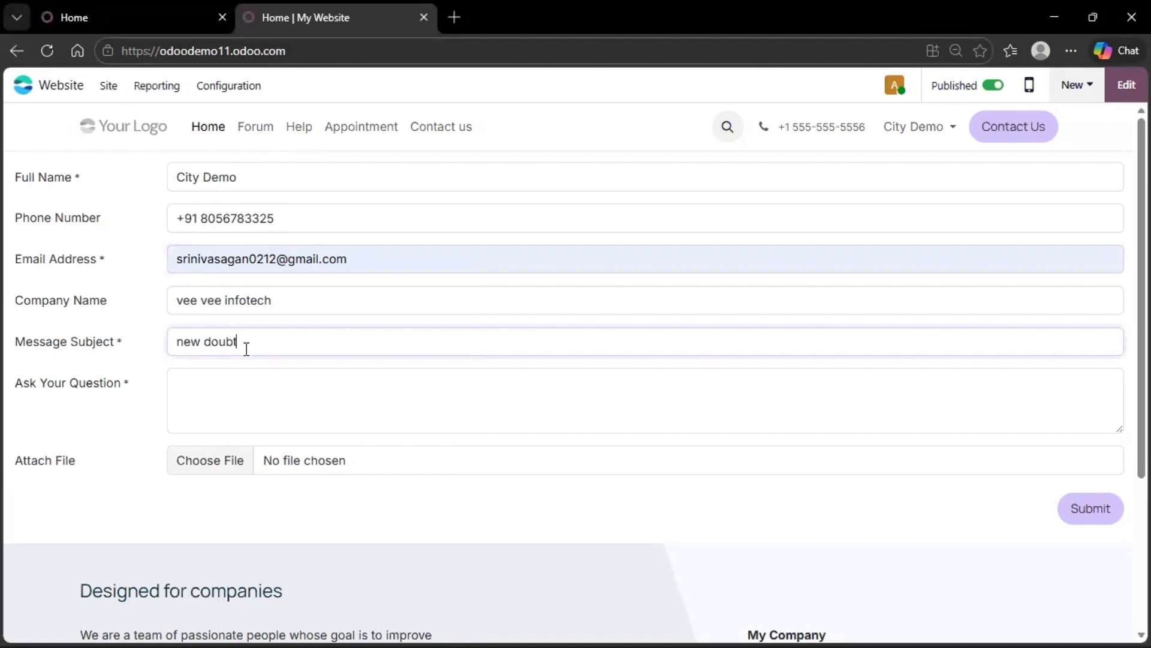
pyautogui.click(272, 397)
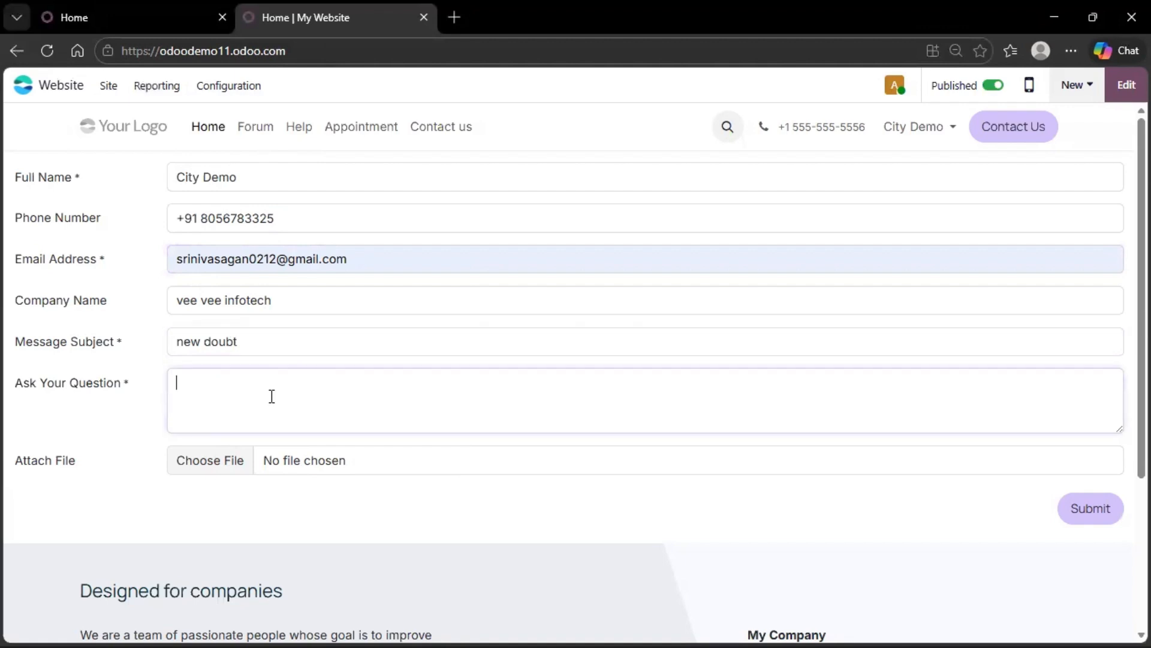
pyautogui.write('Server ')
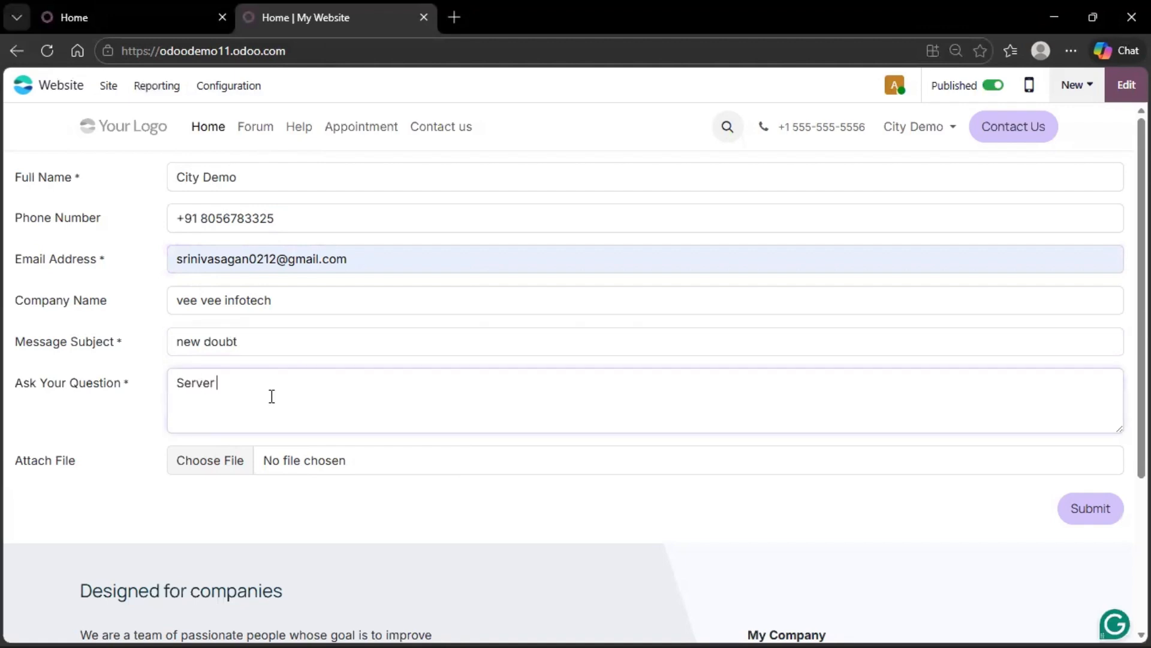
pyautogui.write('Issue')
pyautogui.scroll(-1, 272, 397)
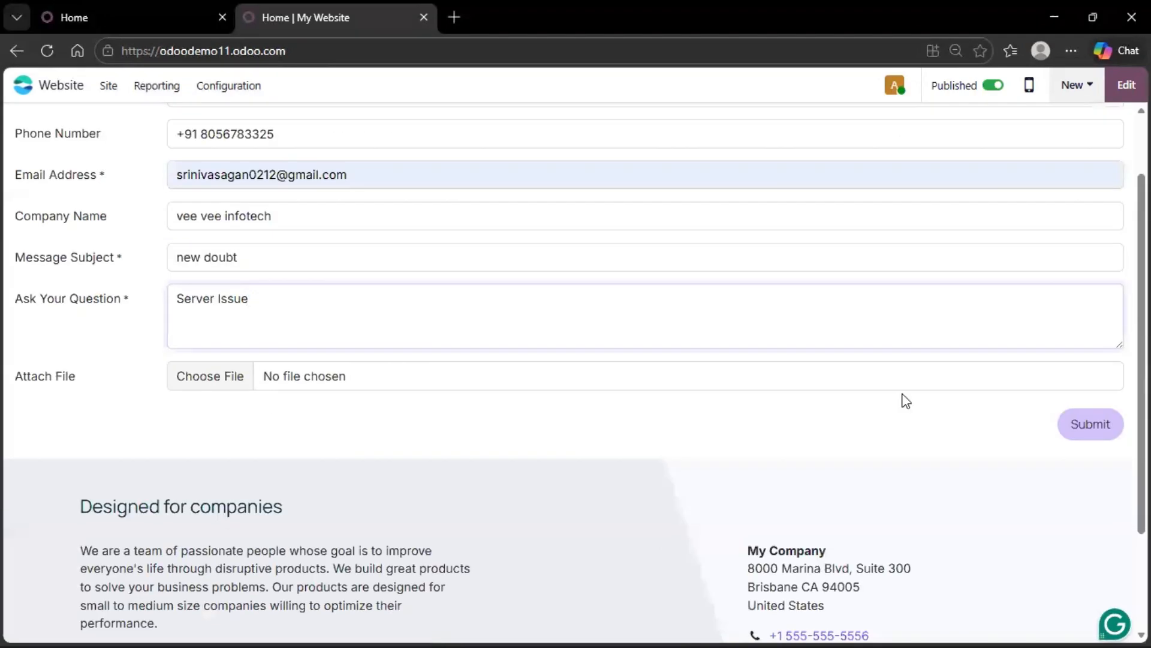
pyautogui.scroll(1, 849, 332)
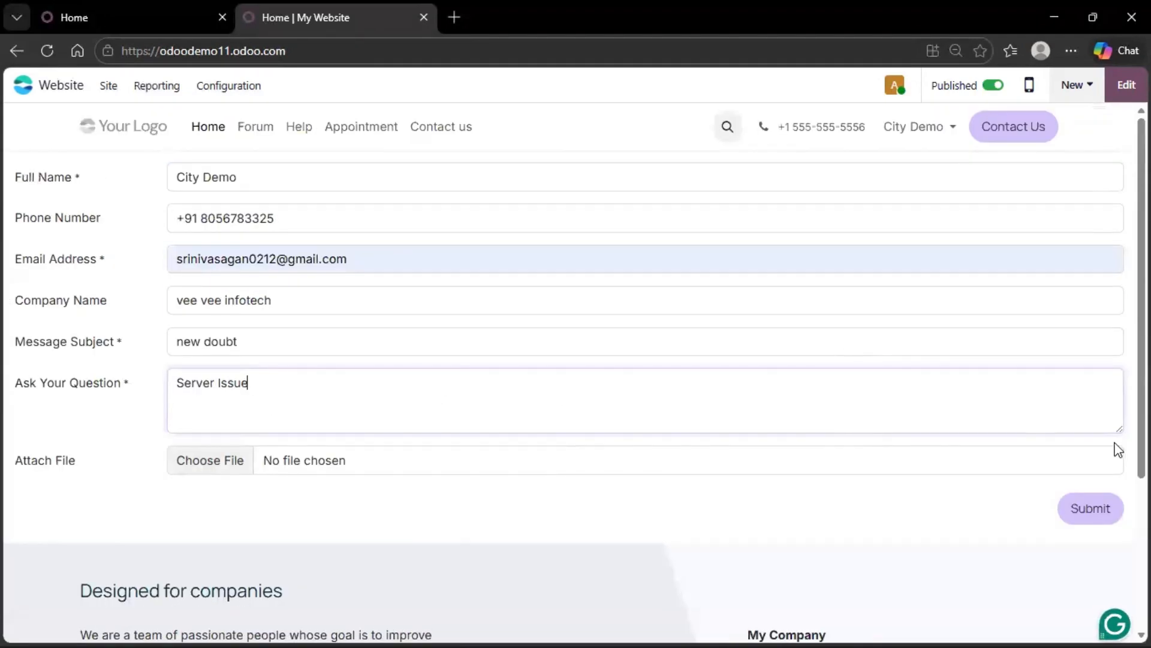
pyautogui.click(1090, 510)
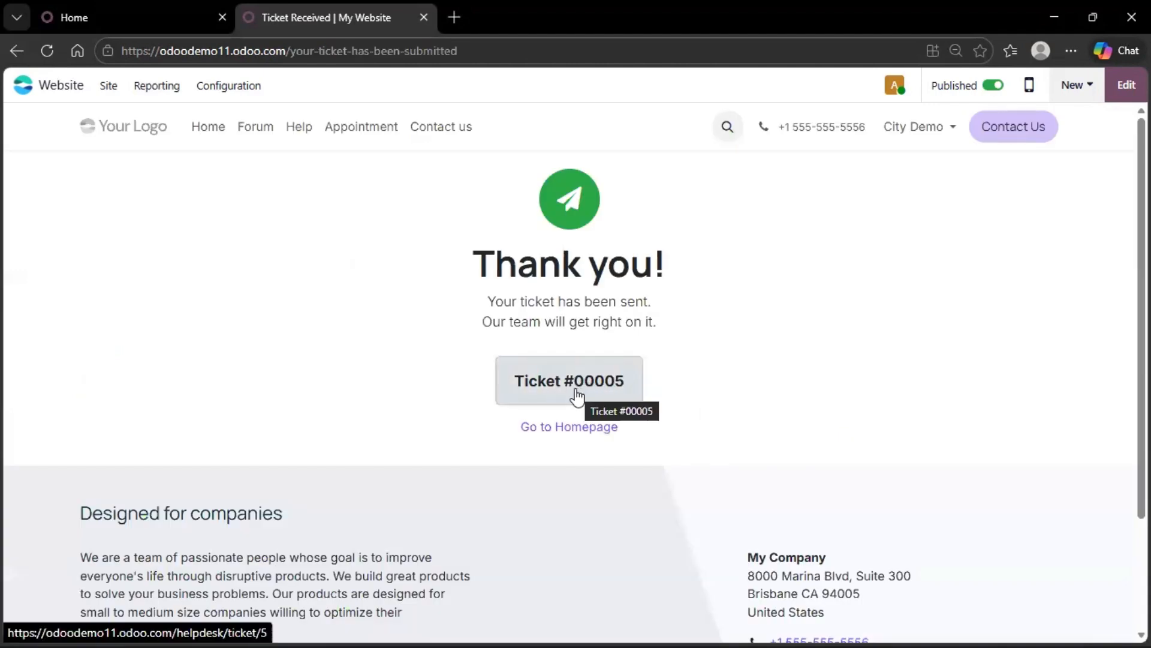
# Switch to Helpdesk, review the submitted "new doubt" ticket of the Customer Care team, and return to the team's ticket board.
pyautogui.click(45, 90)
pyautogui.click(313, 215)
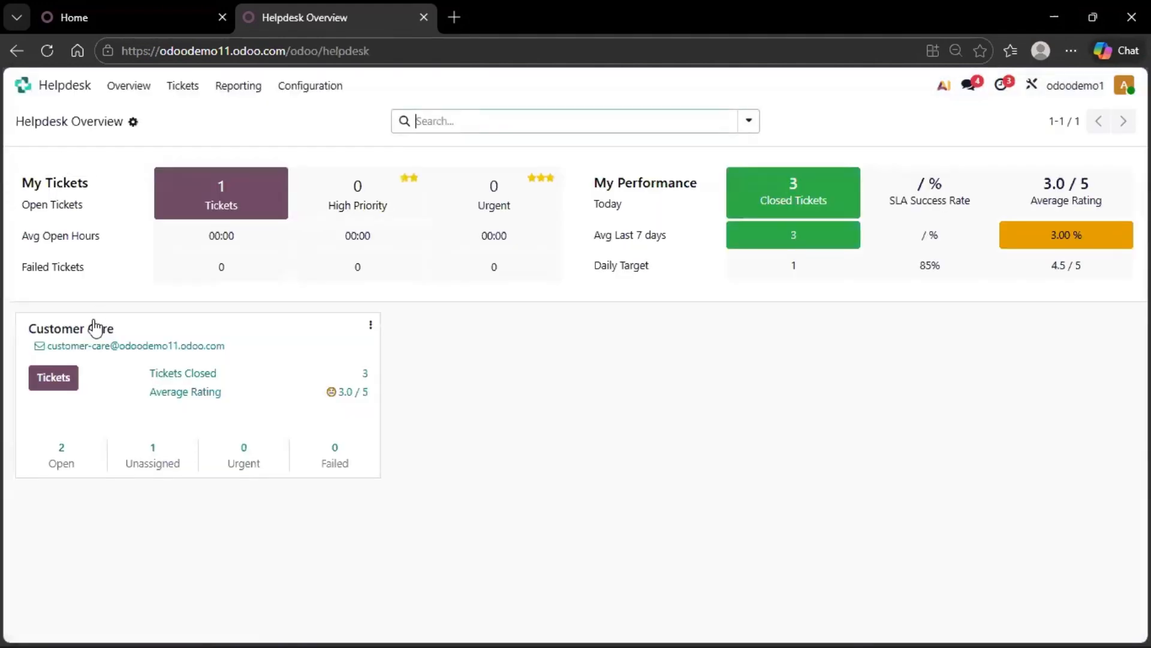
pyautogui.click(98, 334)
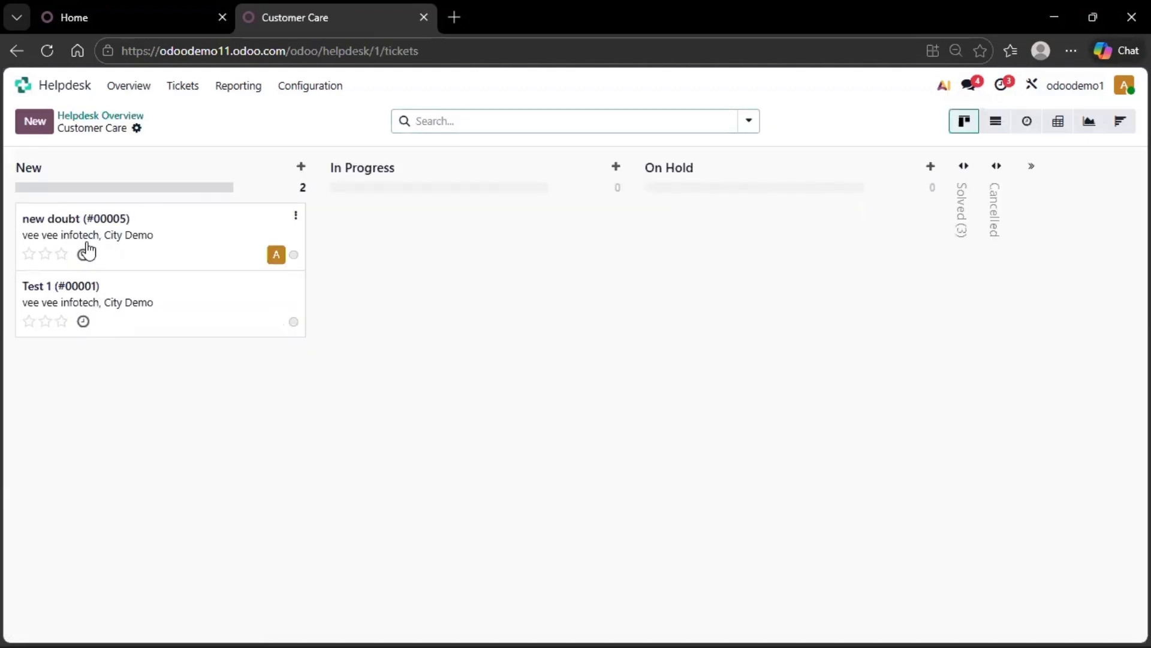
pyautogui.click(166, 243)
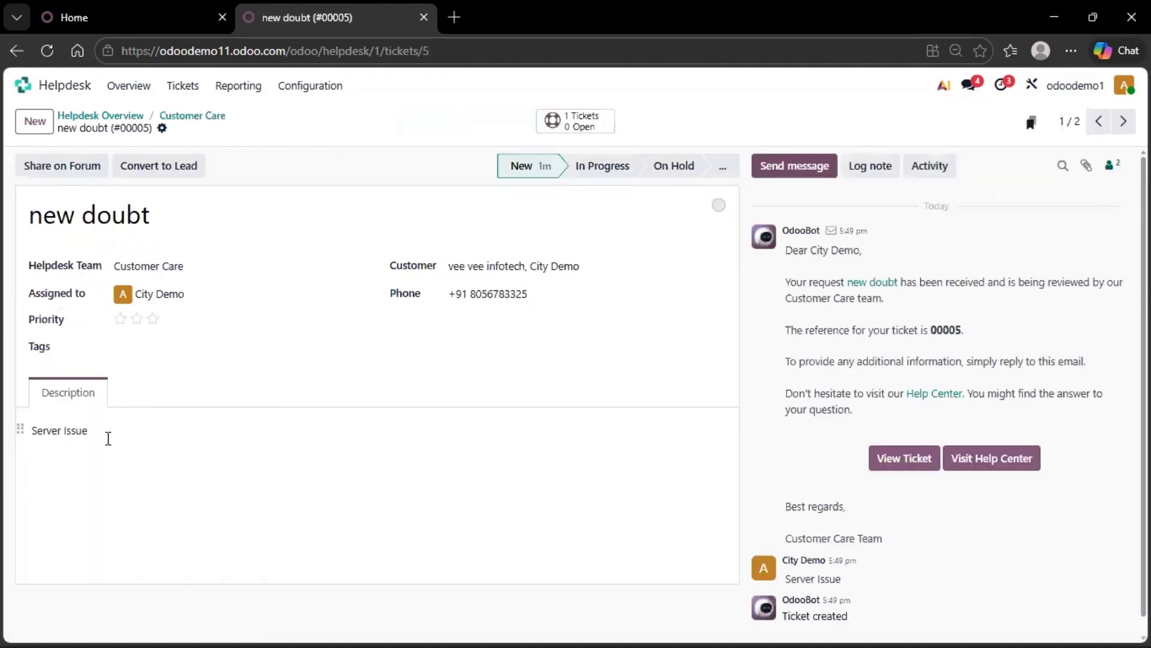
pyautogui.click(189, 120)
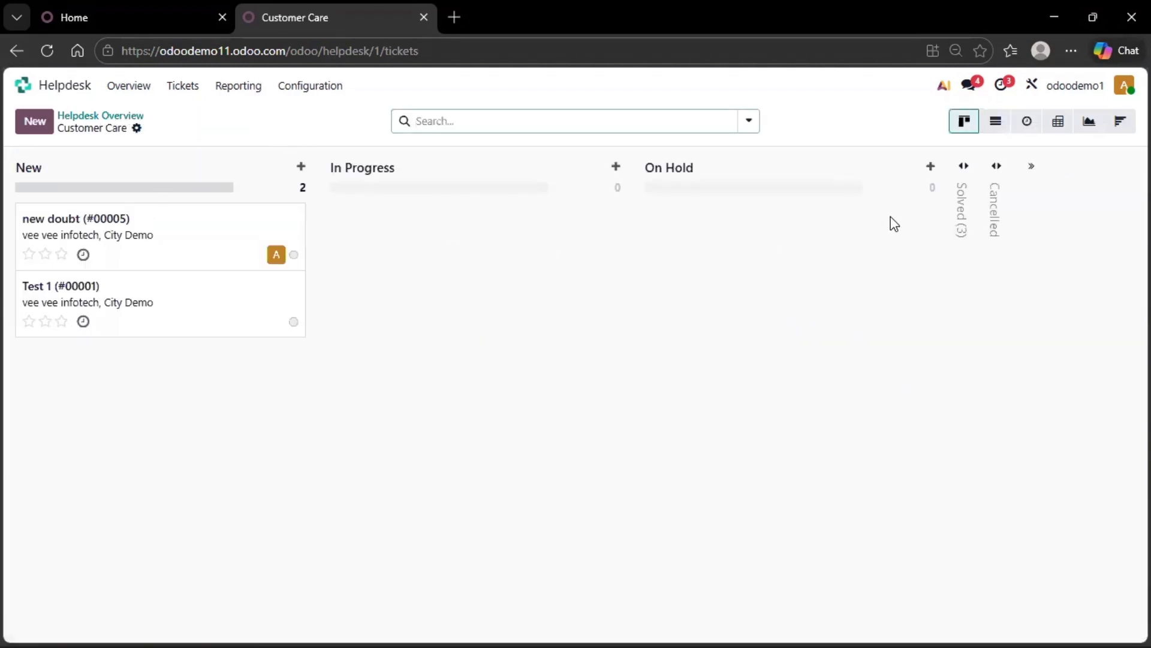
# Unfold the Solved stage and set its email template to "Helpdesk: Ticket Rating Request".
pyautogui.click(960, 206)
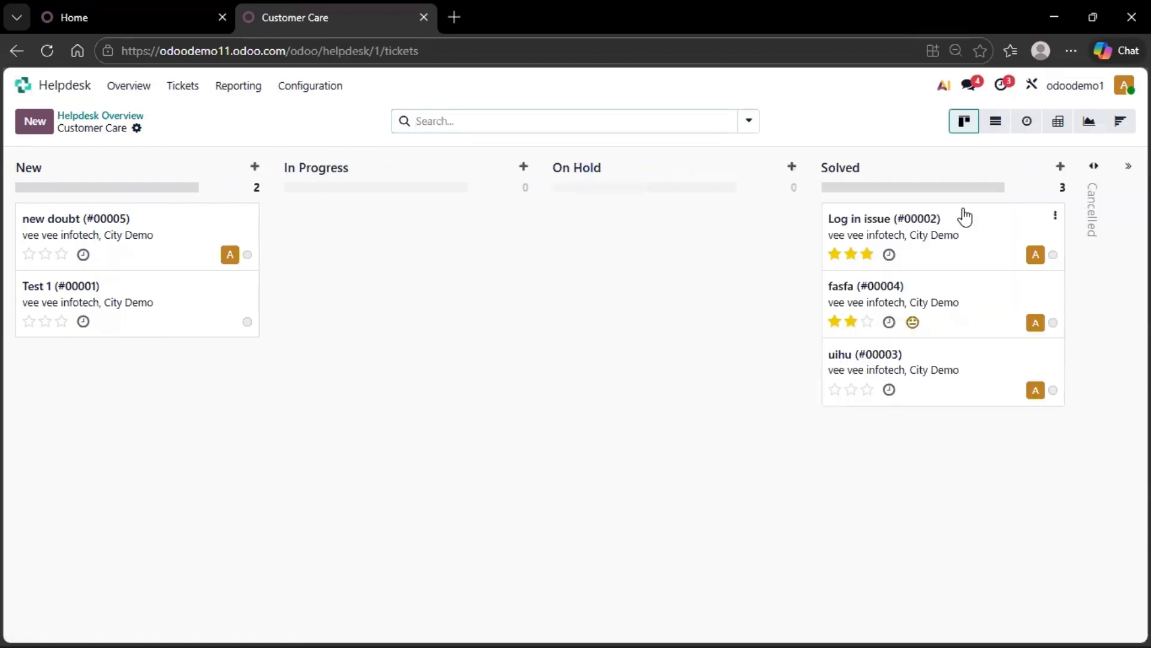
pyautogui.moveTo(1038, 173)
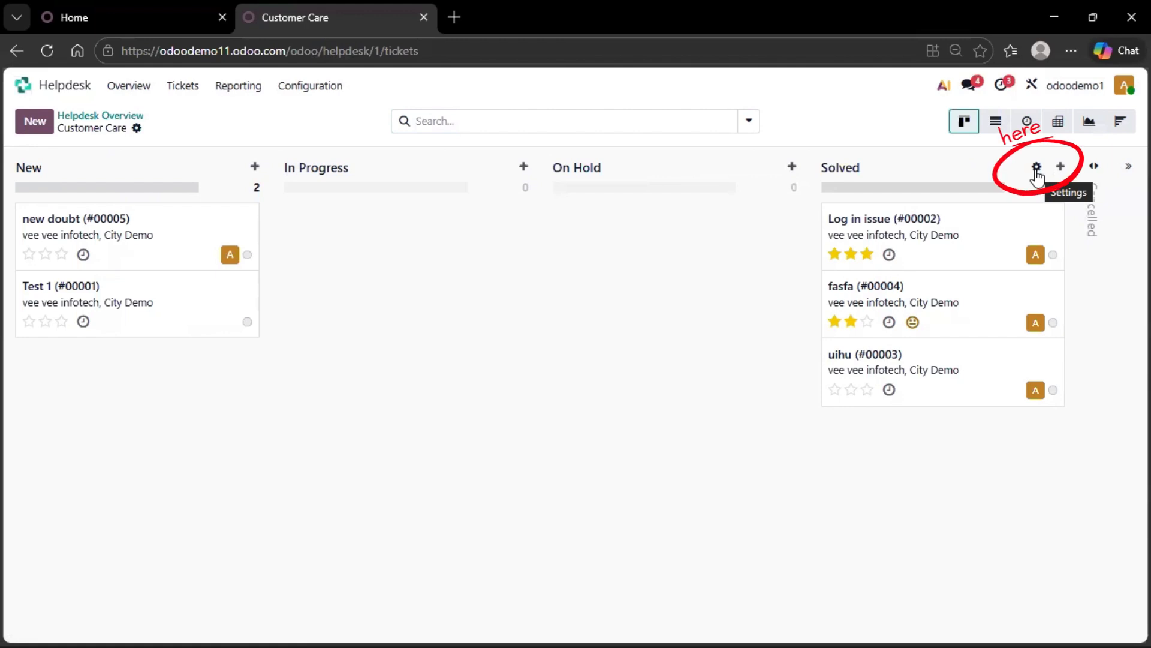
pyautogui.click(1036, 170)
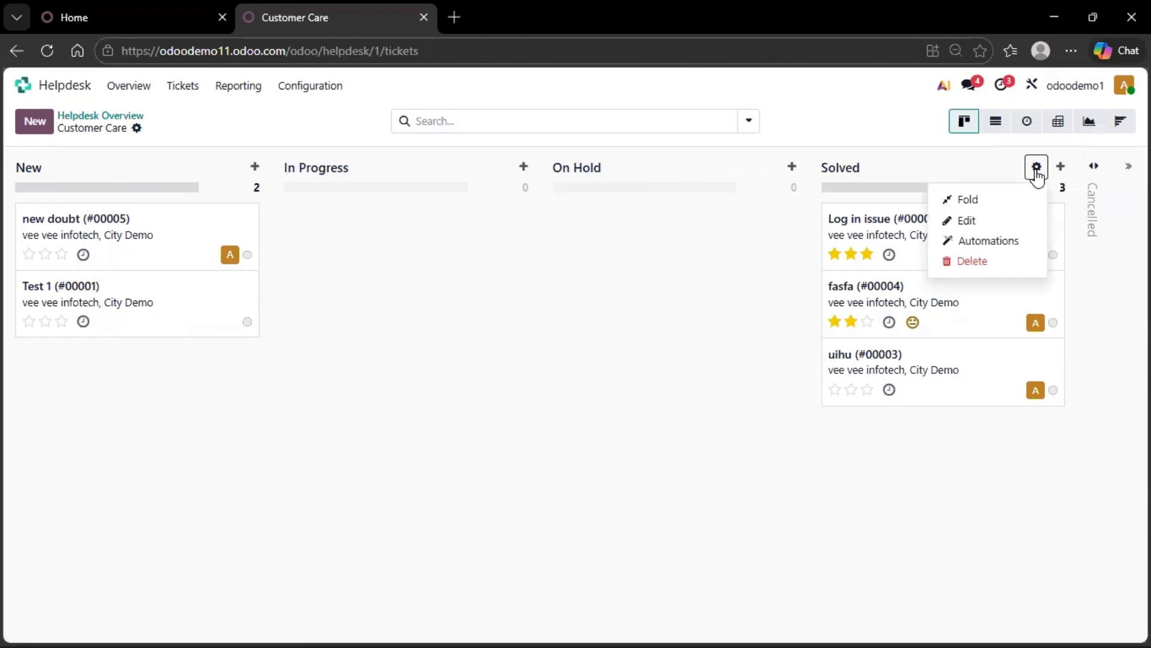
pyautogui.click(991, 223)
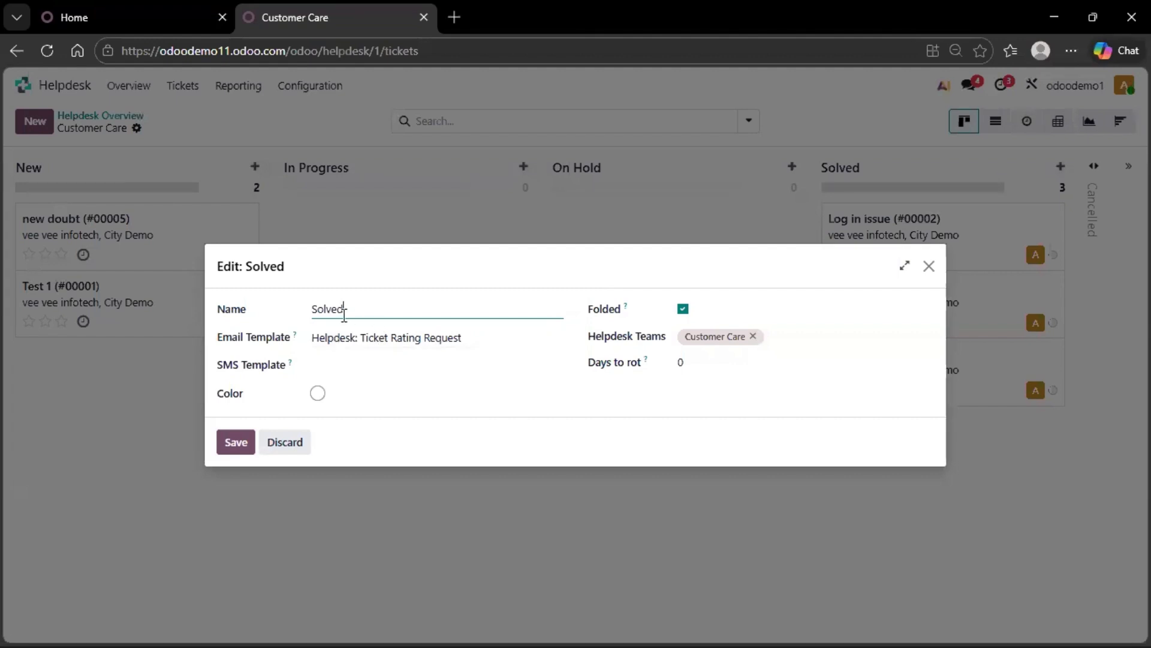
pyautogui.click(428, 337)
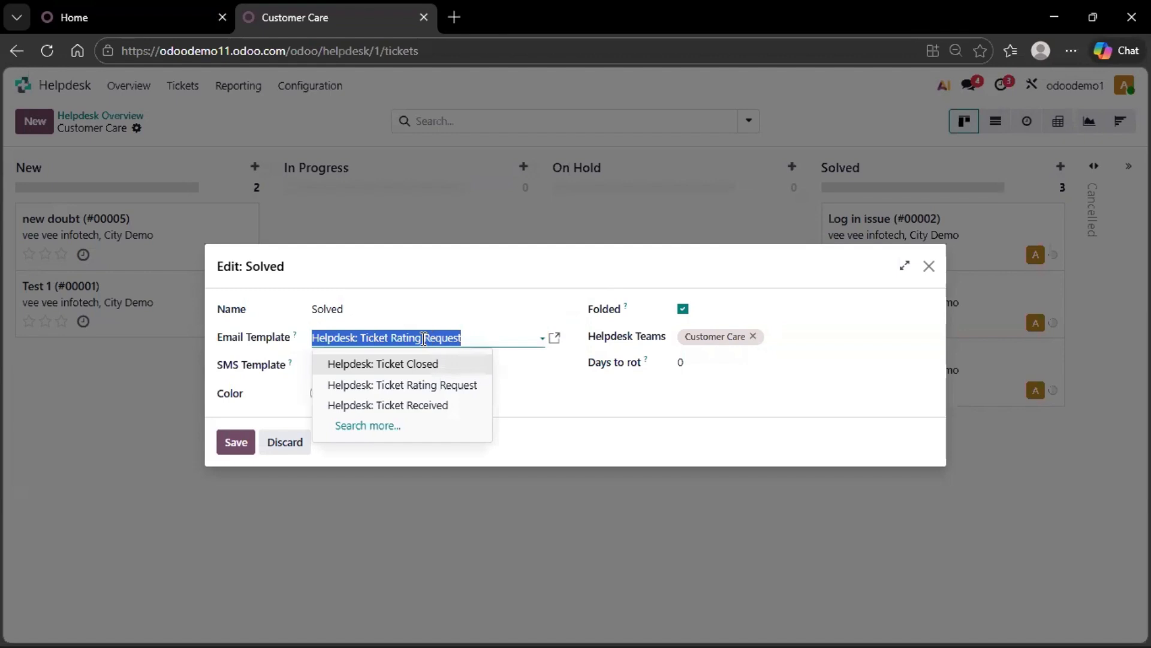
pyautogui.click(421, 389)
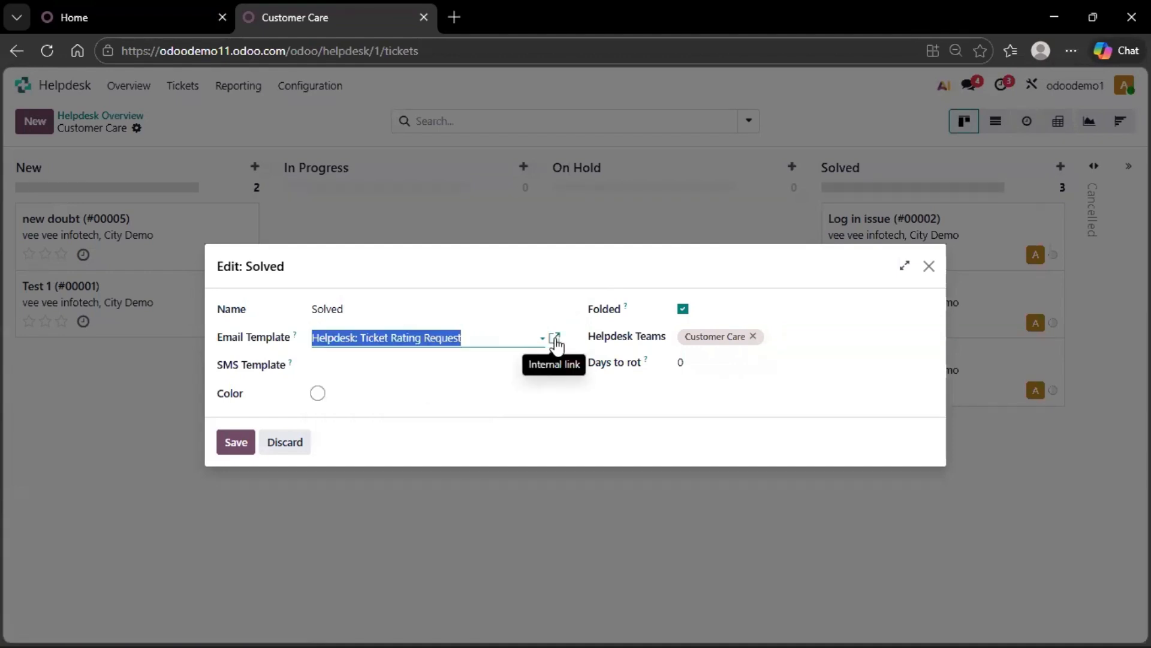
# Review the linked rating request email template, then save it and the Solved stage's settings.
pyautogui.click(555, 339)
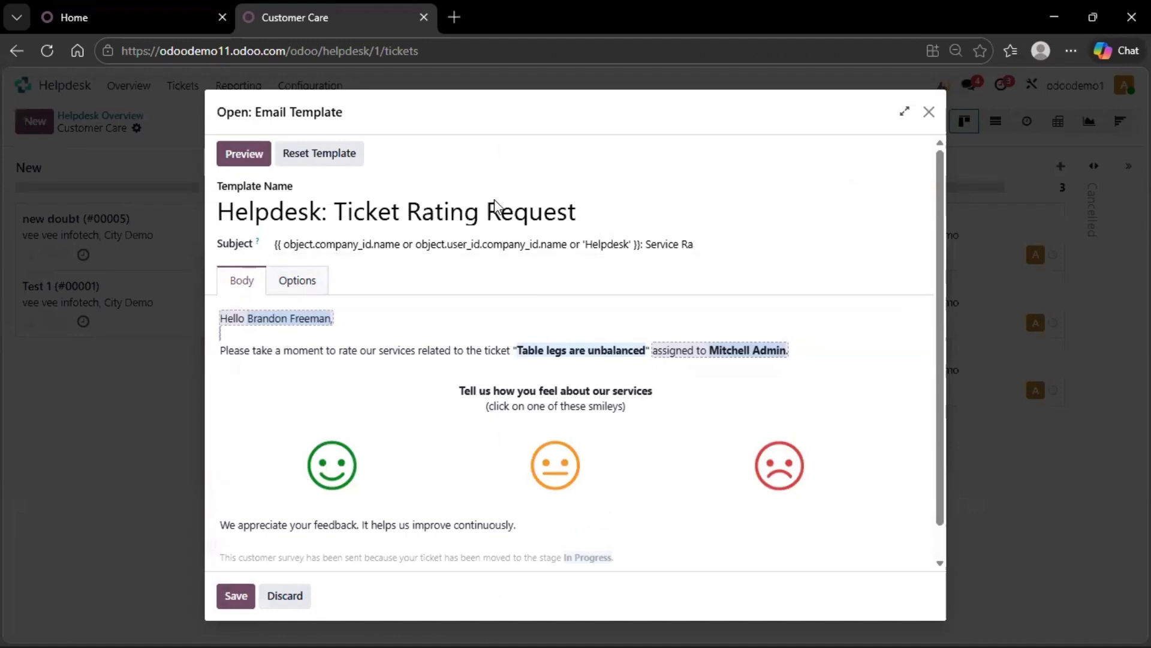
pyautogui.hotkey('alt', 's')
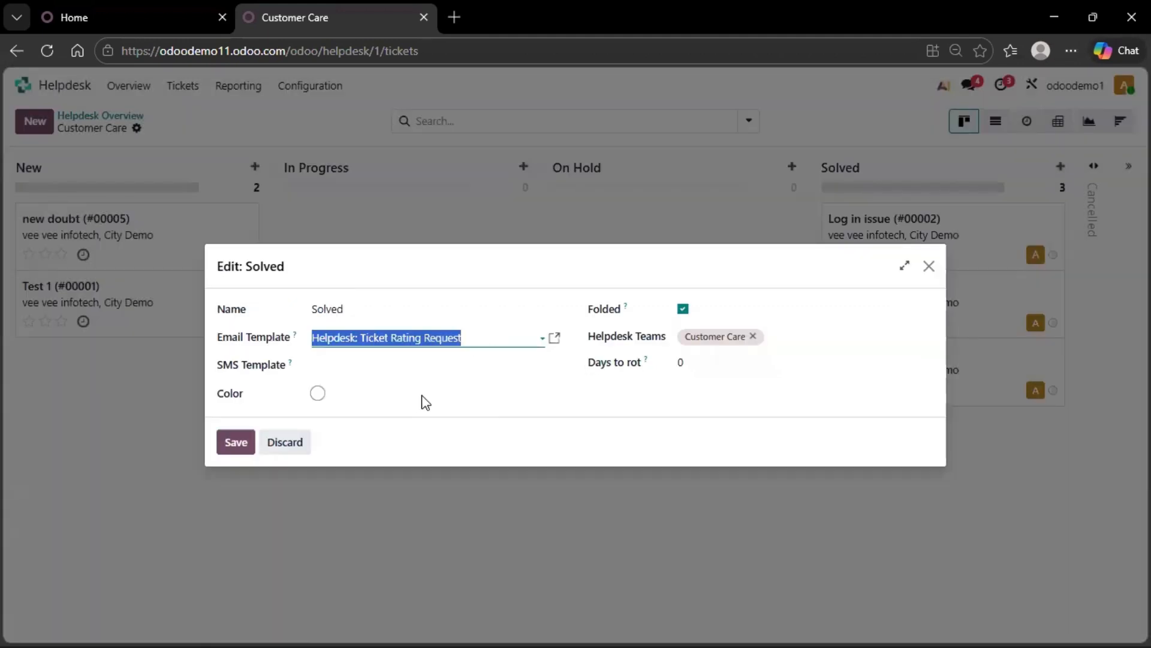
pyautogui.click(251, 449)
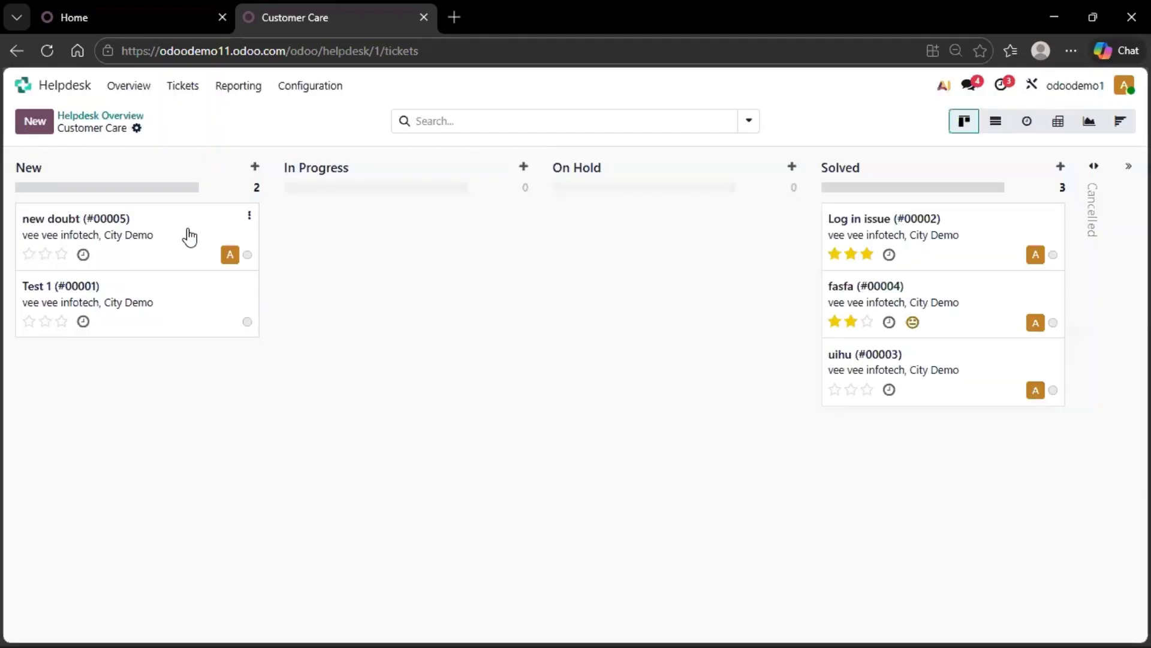
# Set the "new doubt" ticket's priority to High priority with two stars, add the tag "test", and save it.
pyautogui.click(187, 237)
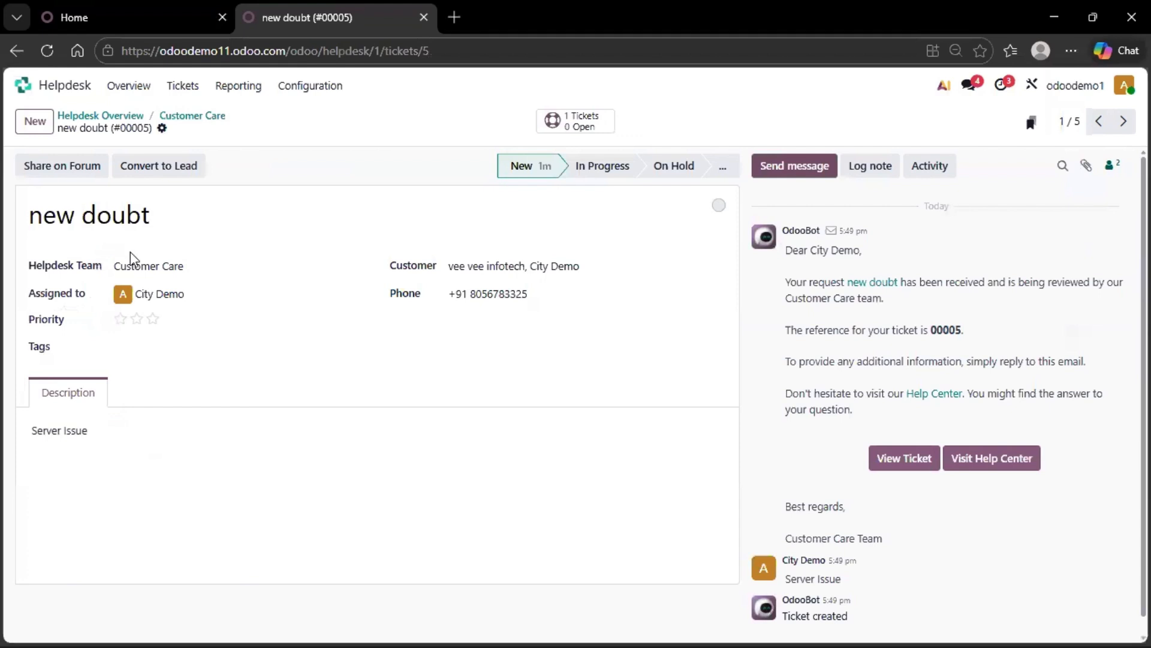
pyautogui.click(137, 321)
pyautogui.click(127, 346)
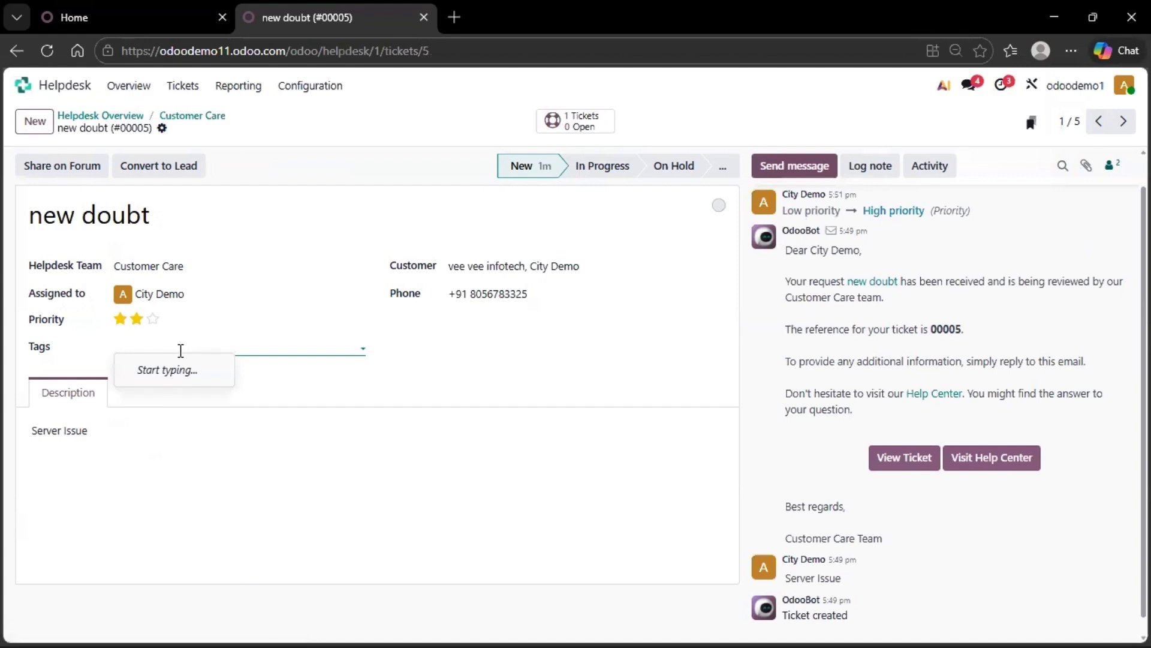
pyautogui.write('test')
pyautogui.press('Return')
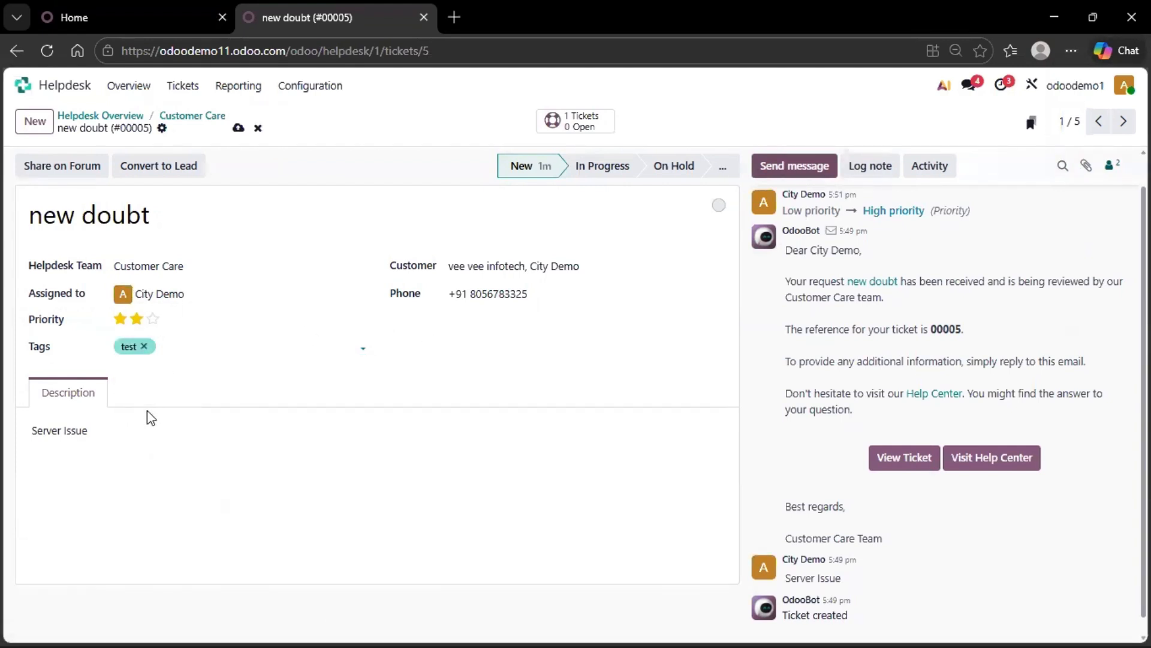
pyautogui.click(239, 128)
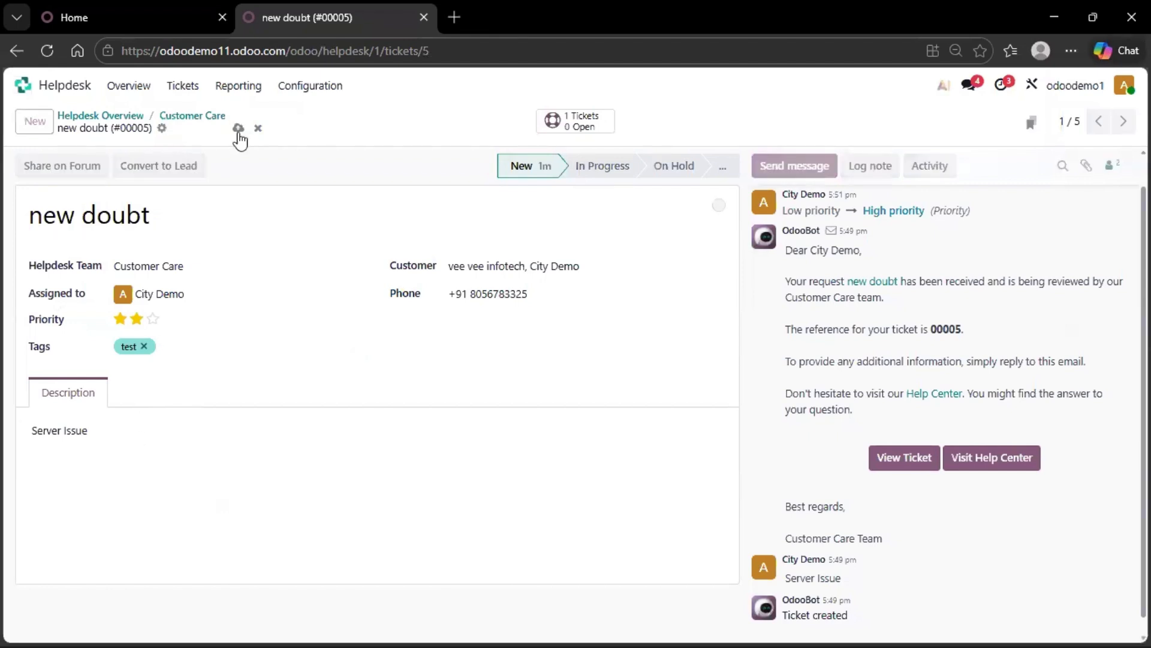
# Move the "new doubt" ticket to the In Progress stage and schedule a Call activity for it due 5 April 2026.
pyautogui.click(214, 118)
pyautogui.moveTo(139, 255); pyautogui.dragTo(363, 258)
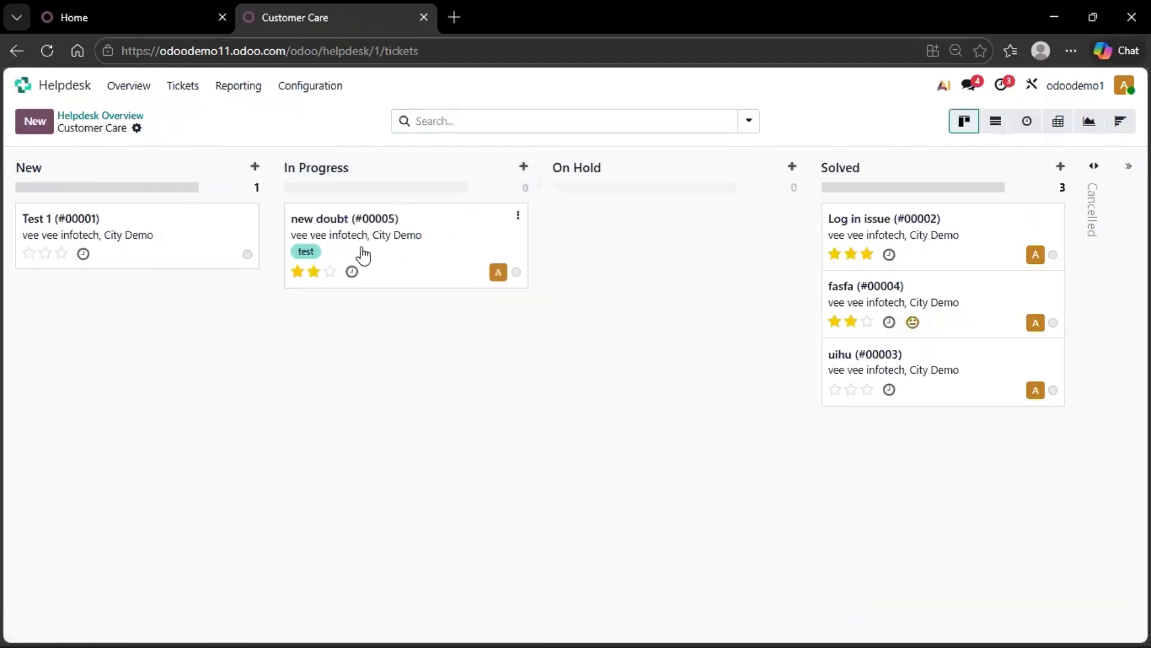
pyautogui.click(407, 247)
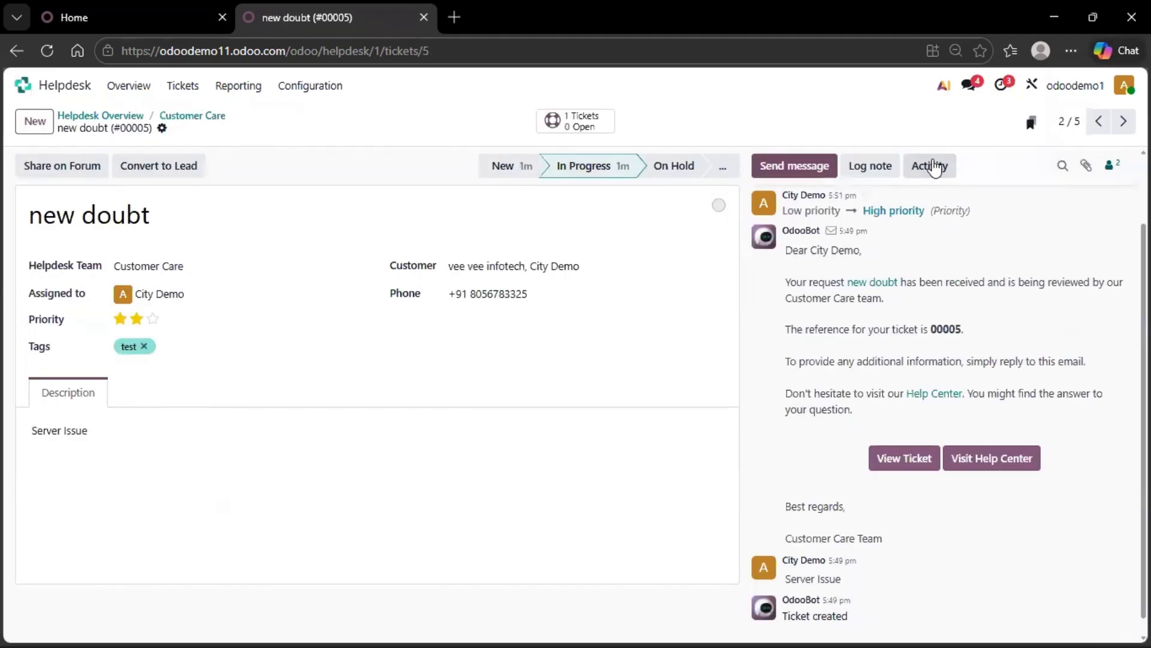
pyautogui.click(932, 165)
pyautogui.click(366, 277)
pyautogui.click(345, 322)
pyautogui.click(336, 352)
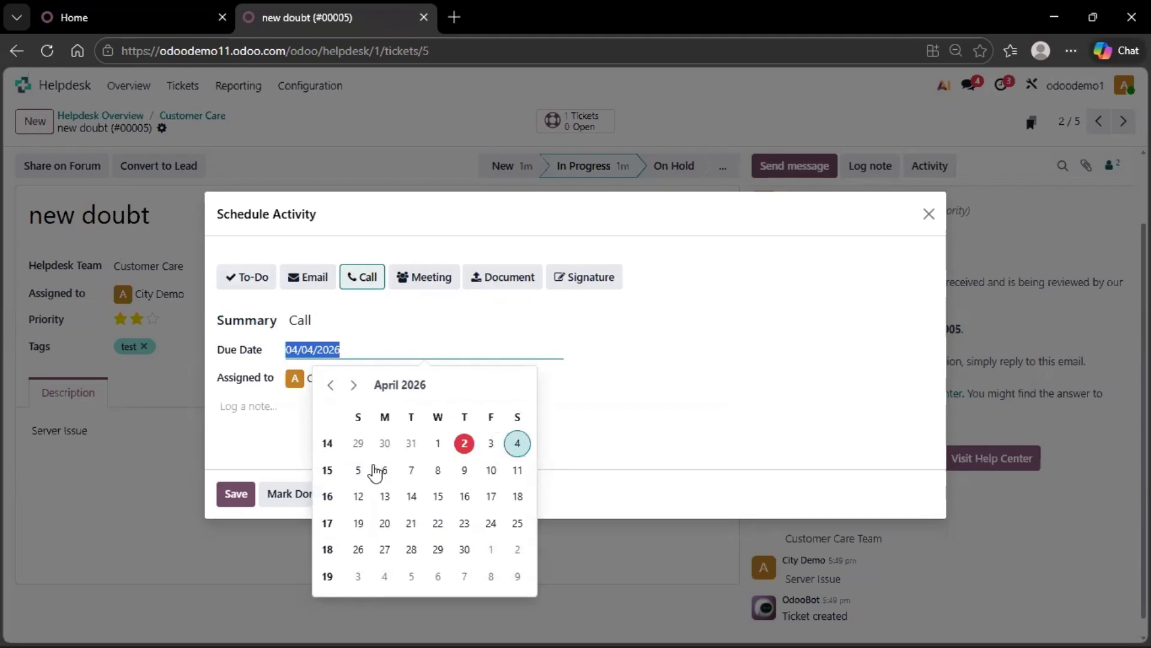
pyautogui.click(363, 471)
pyautogui.click(243, 496)
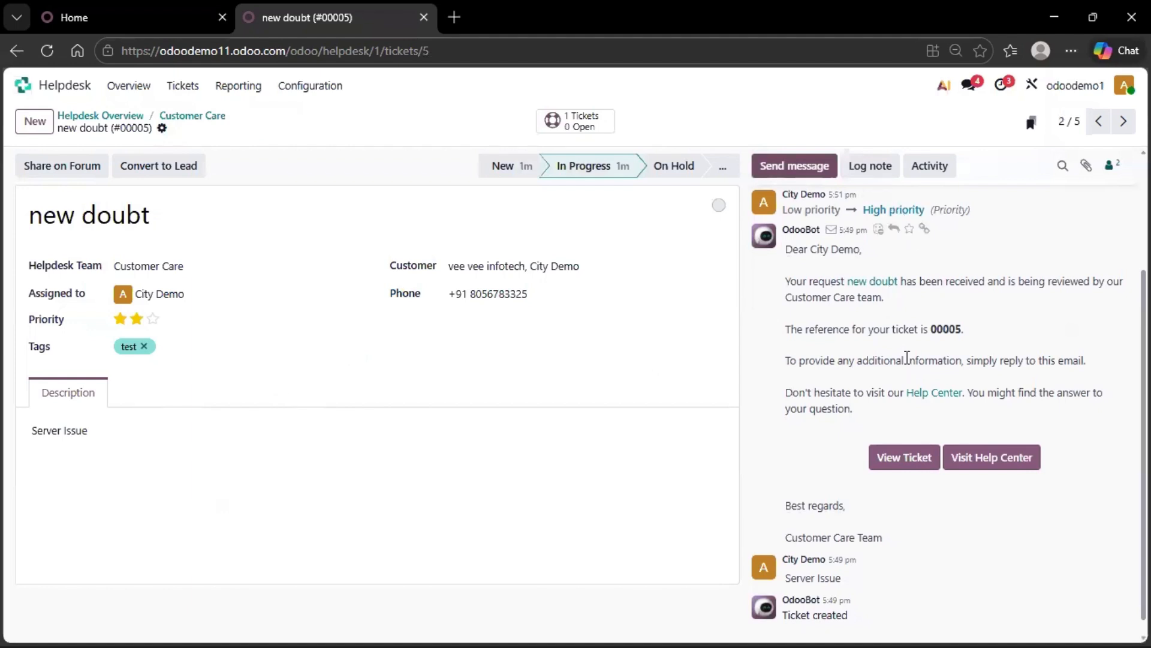
# Move the "new doubt" ticket to the Solved stage and check the service rating request in its message history.
pyautogui.click(192, 116)
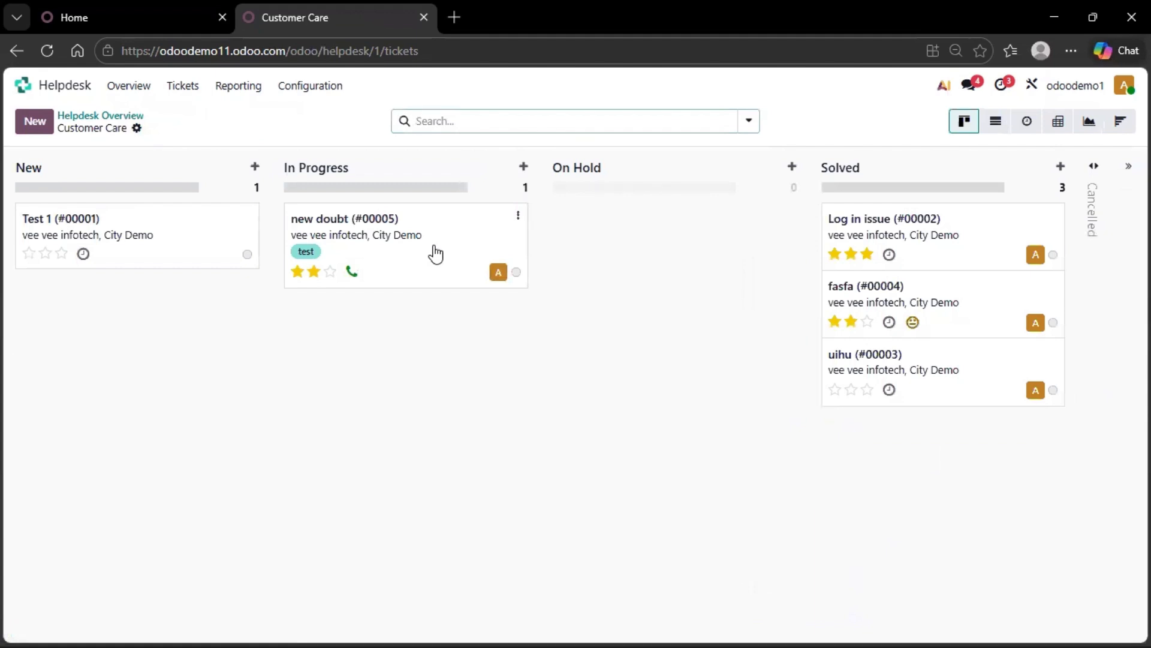
pyautogui.moveTo(452, 226); pyautogui.dragTo(912, 250)
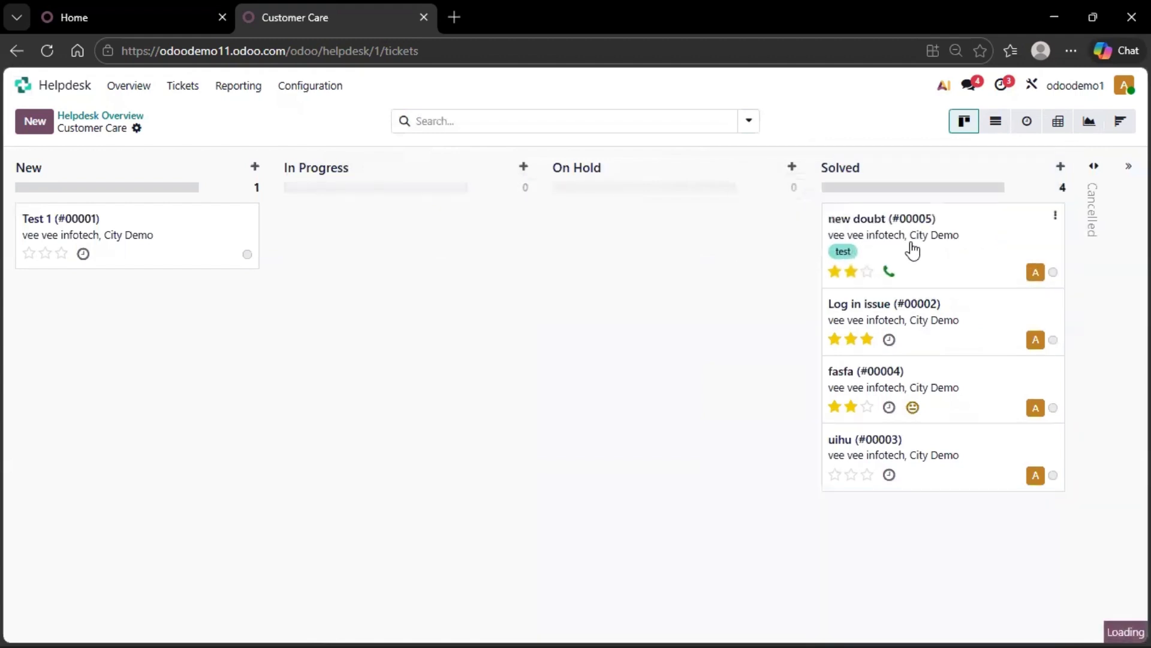
pyautogui.click(913, 251)
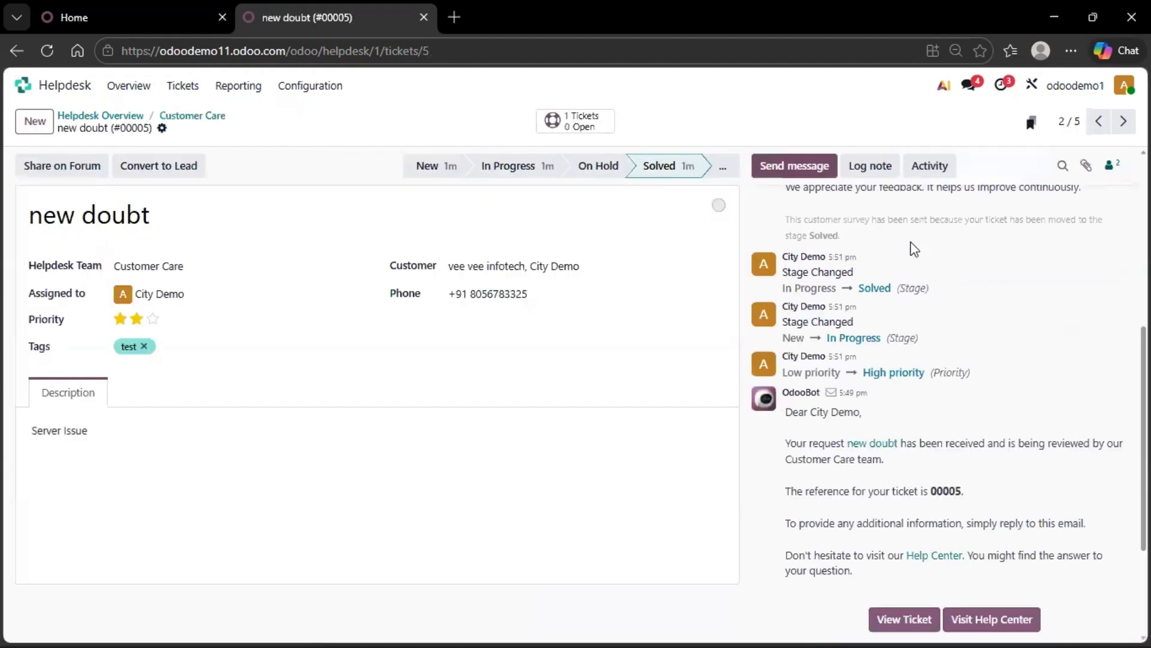
pyautogui.scroll(5, 873, 408)
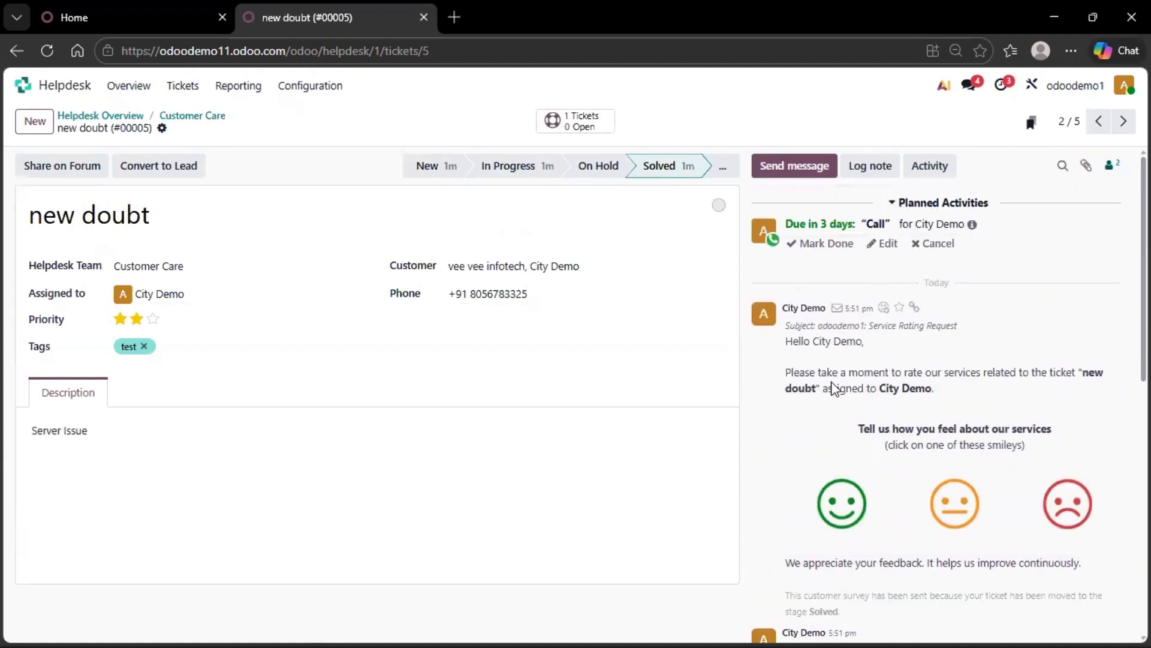
pyautogui.scroll(-3, 878, 367)
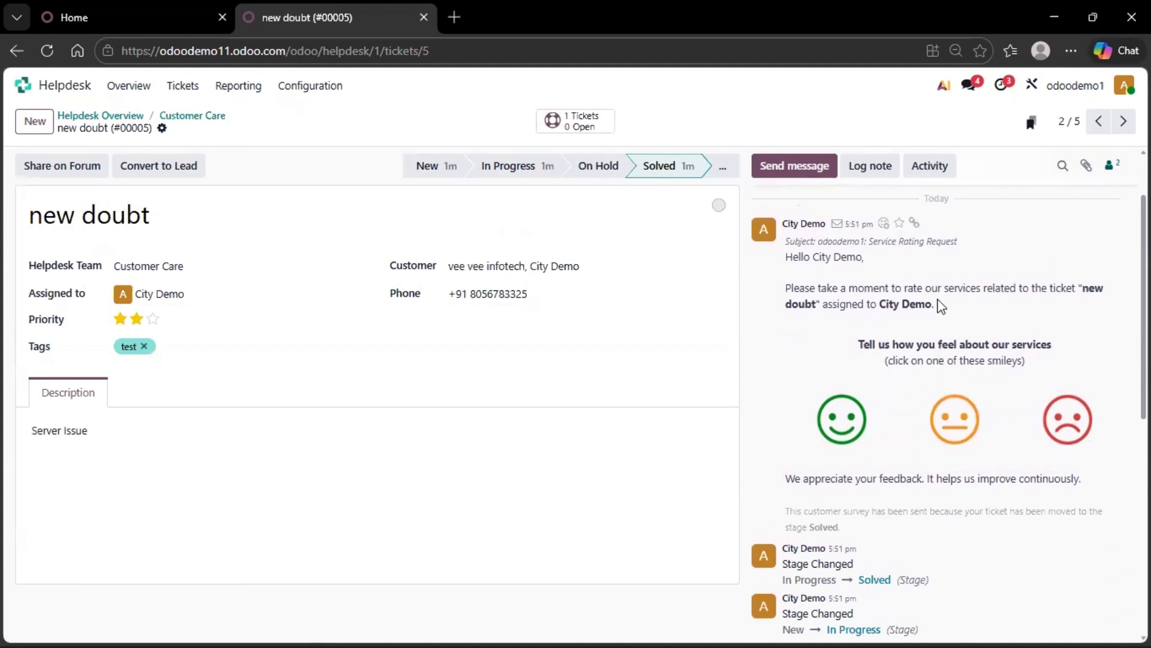
pyautogui.click(193, 116)
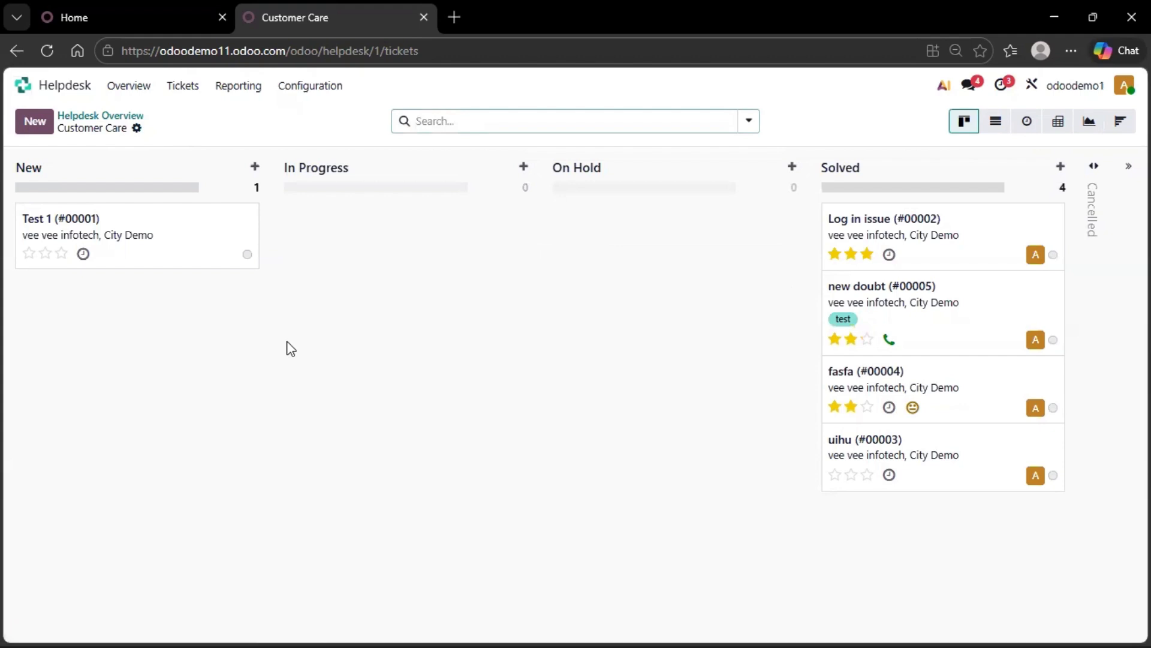
# Refresh the ticket board, then switch to the Gmail inbox and open the Service Rating Request email for the "new doubt" ticket.
pyautogui.click(52, 52)
pyautogui.hotkey('alt', 'Tab')
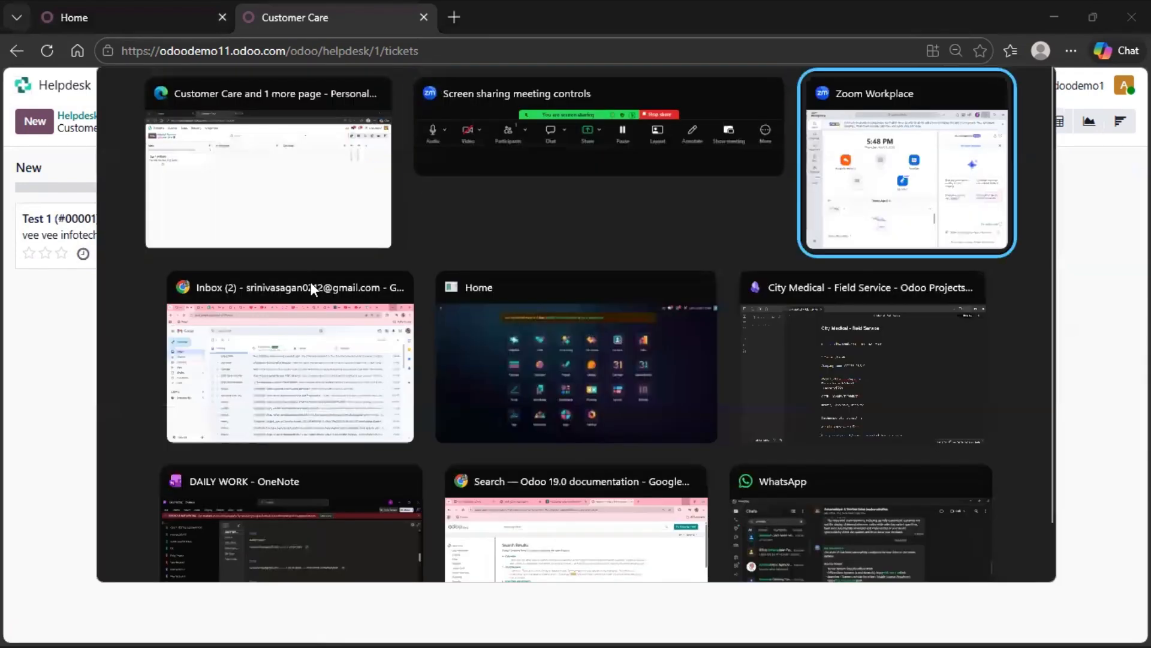
pyautogui.click(311, 285)
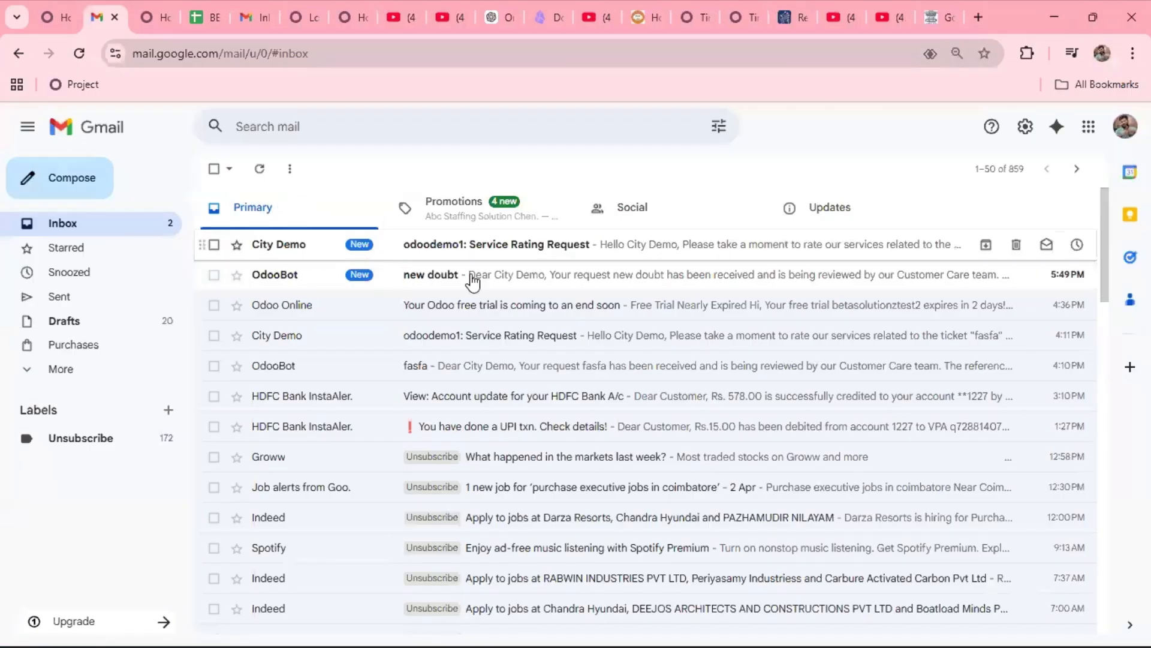
pyautogui.click(501, 255)
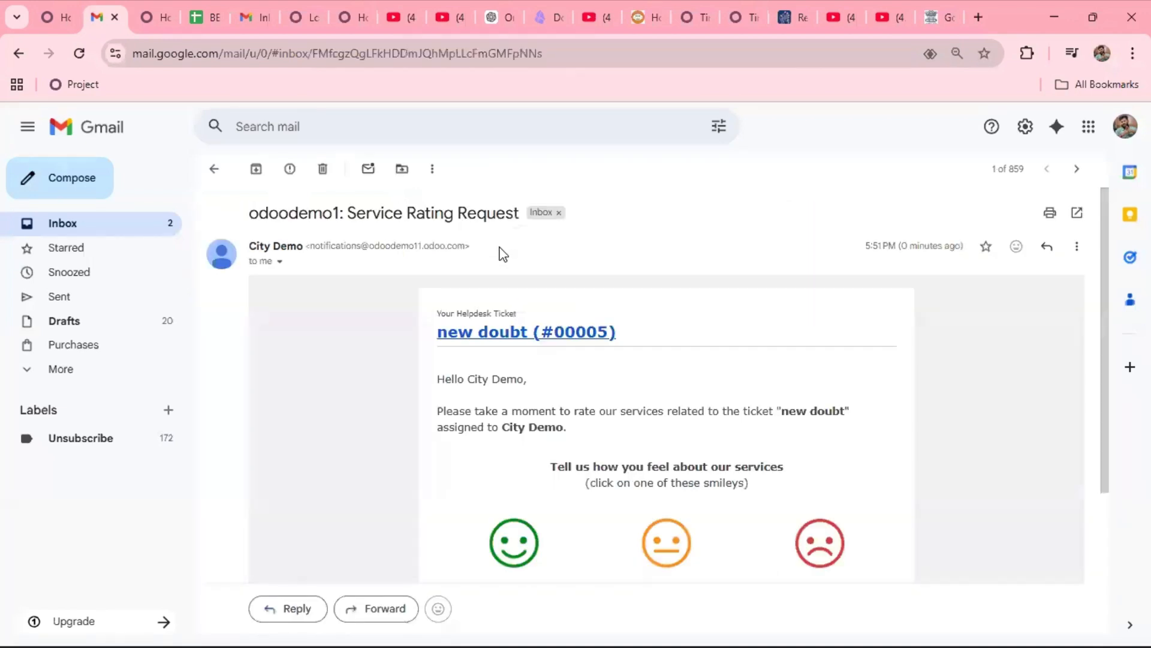
pyautogui.scroll(-3, 681, 252)
pyautogui.scroll(1, 682, 265)
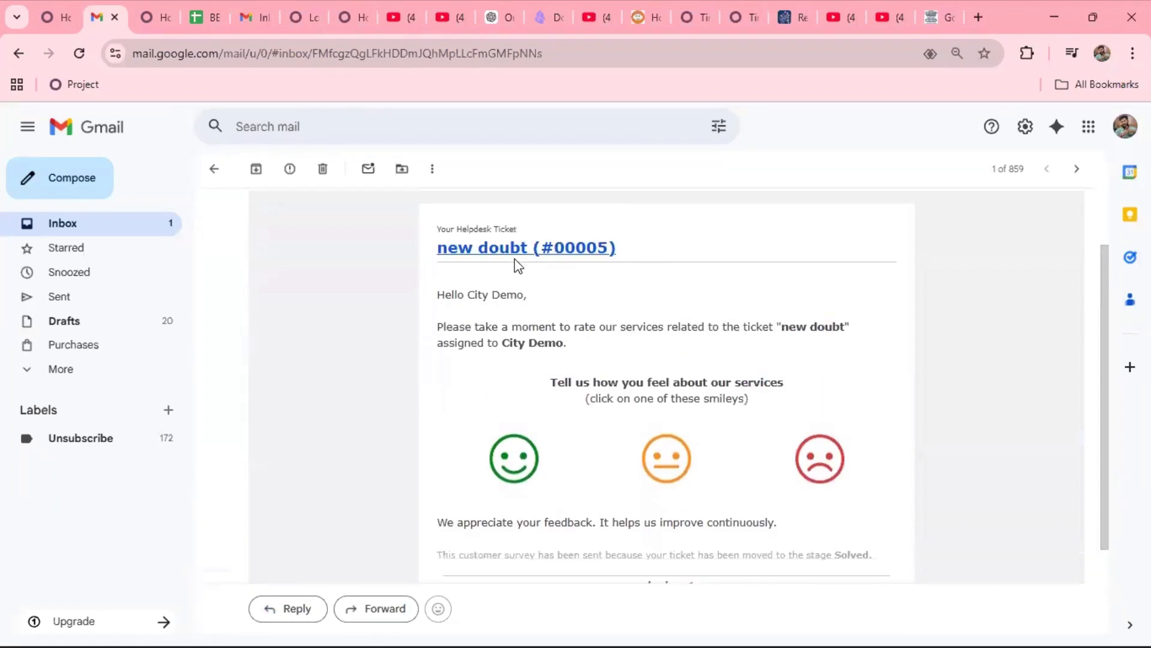
pyautogui.scroll(-2, 627, 346)
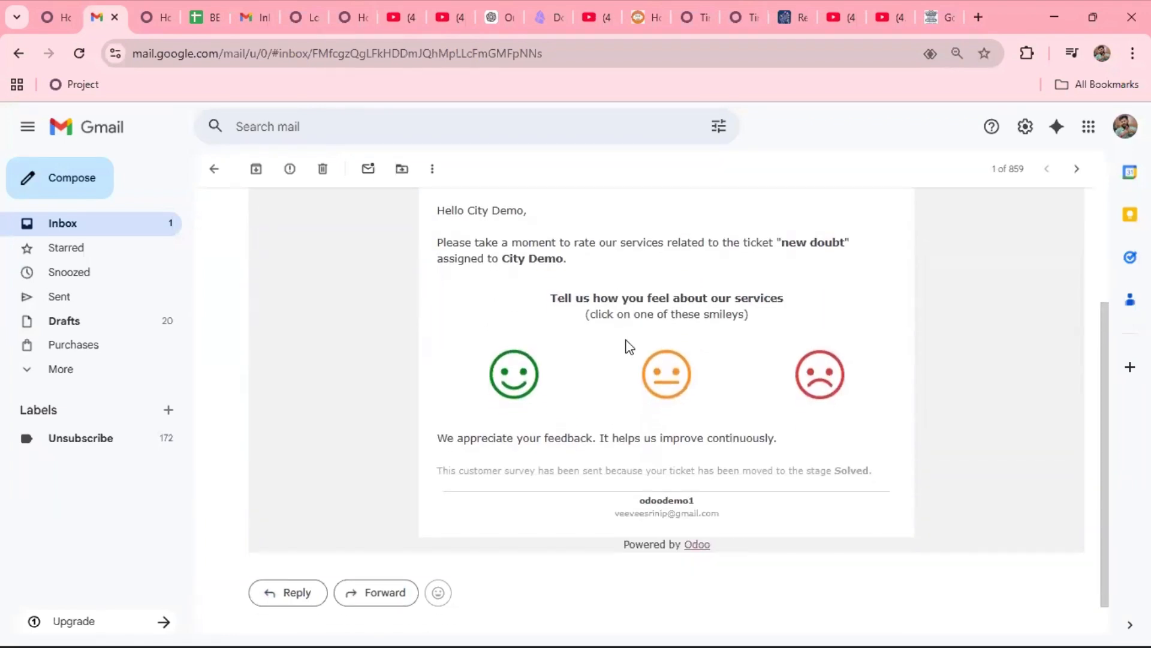
pyautogui.scroll(-1, 647, 324)
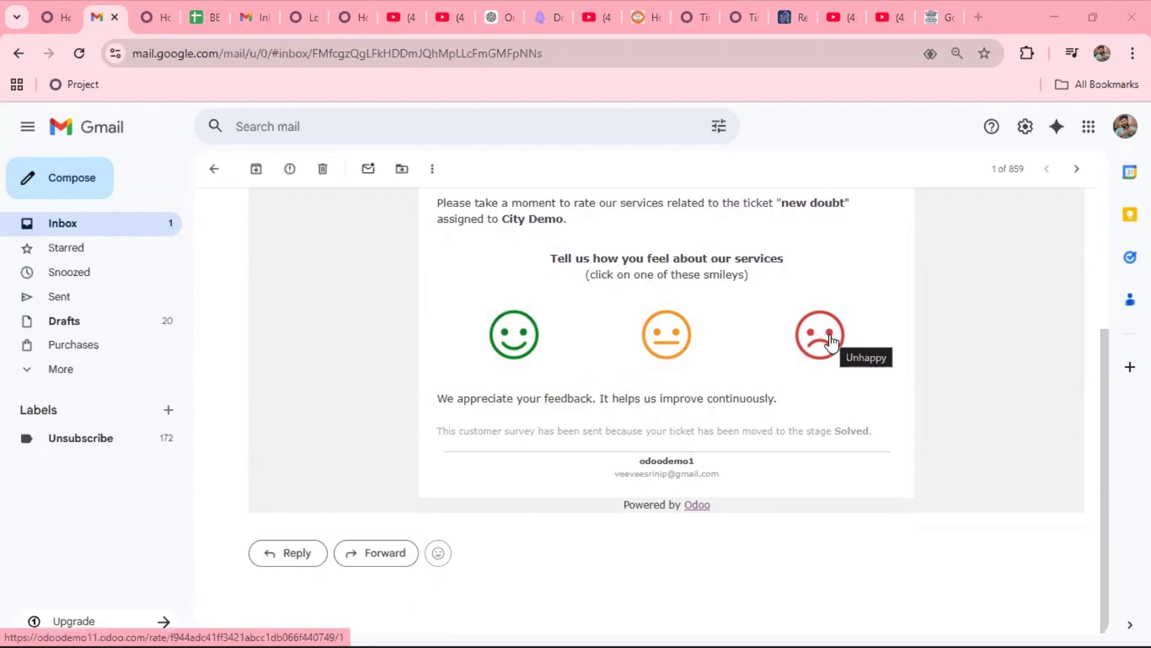
# Rate the "new doubt" ticket's service as neutral from the email and send the feedback "Good".
pyautogui.click(660, 346)
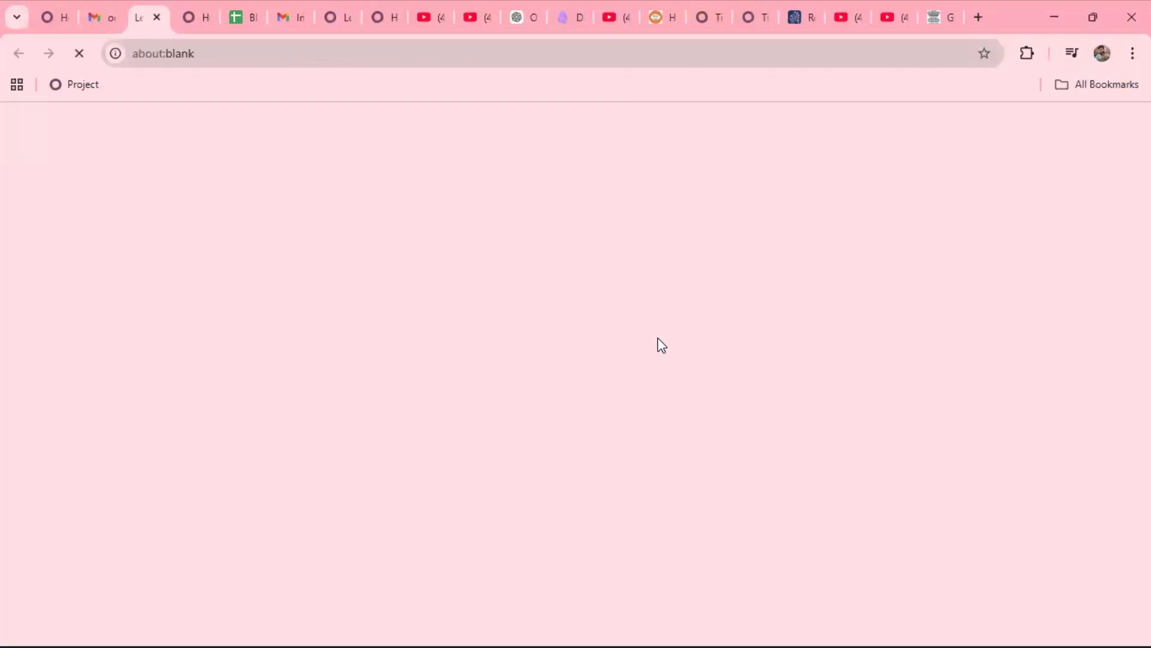
pyautogui.scroll(-3, 656, 318)
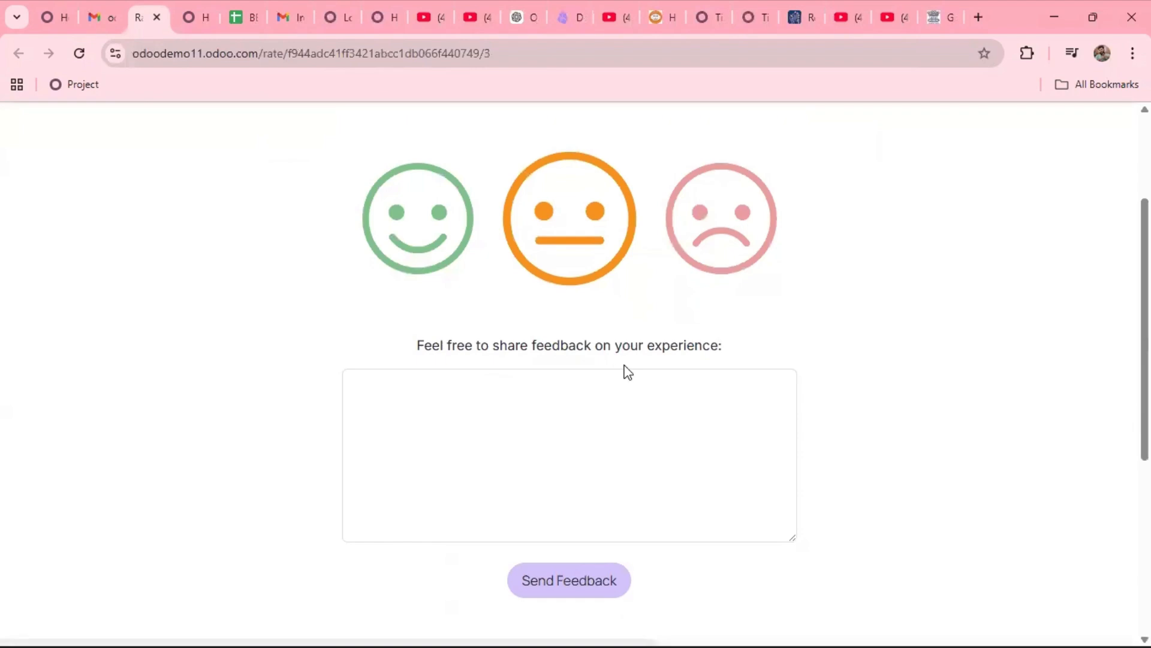
pyautogui.click(538, 392)
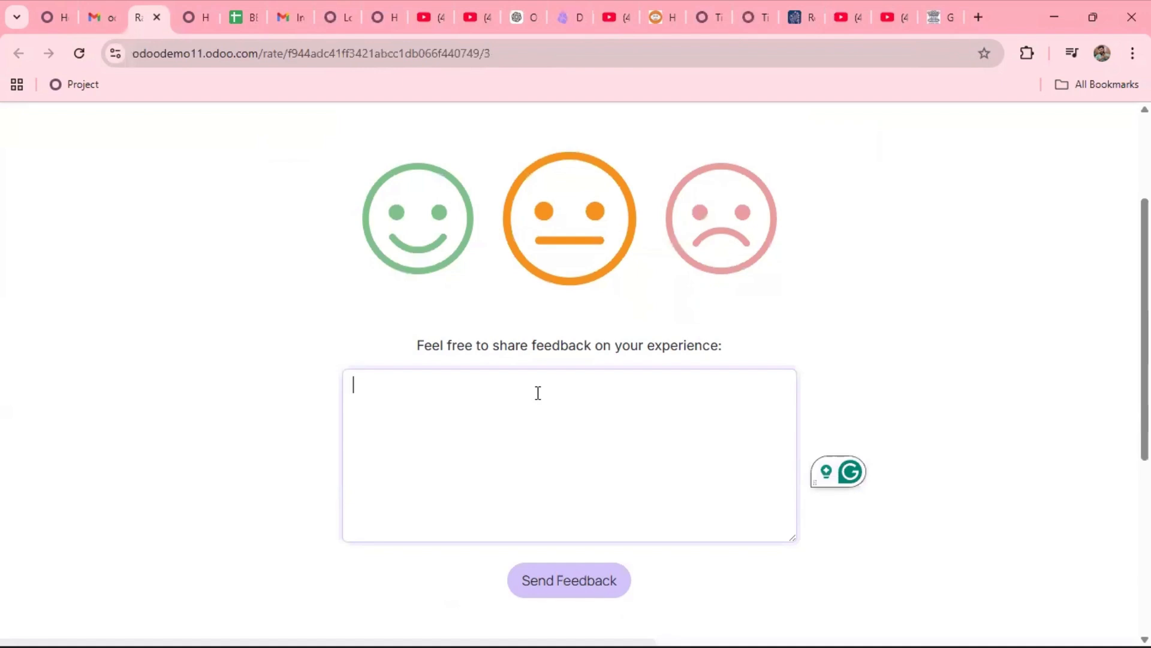
pyautogui.write('good')
pyautogui.press('BackSpace')
pyautogui.press('BackSpace')
pyautogui.write('Good')
pyautogui.scroll(-3, 600, 541)
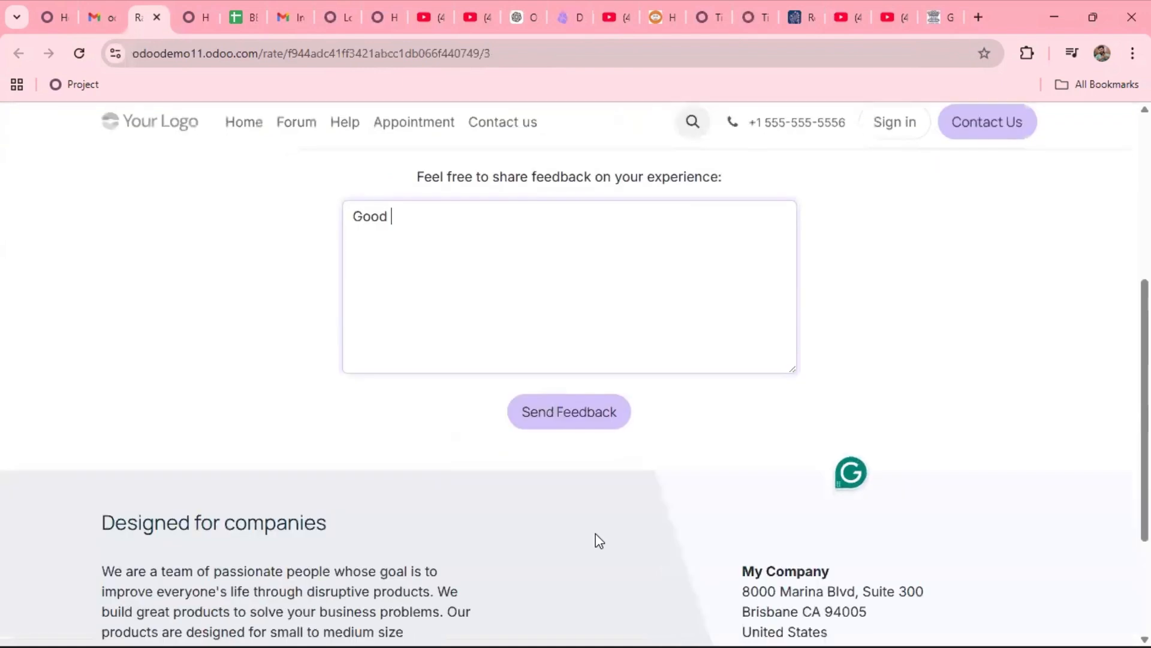
pyautogui.click(581, 419)
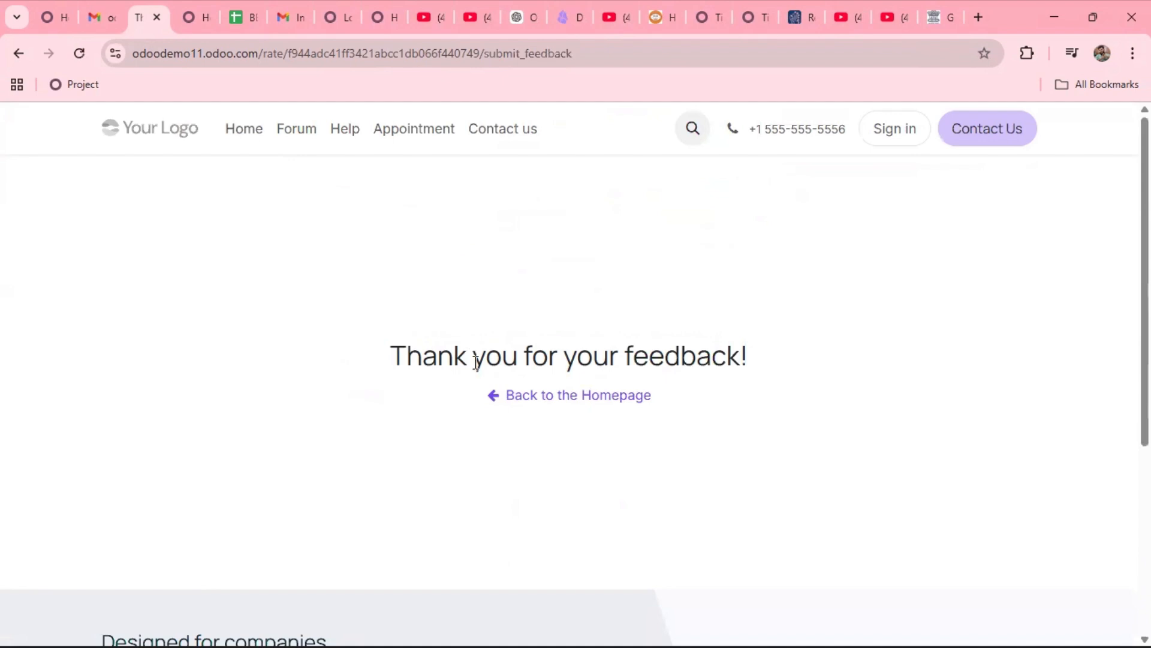
# Switch back to Odoo Helpdesk and check the customer's rating and feedback on the solved "new doubt" ticket and on the Customer Care board.
pyautogui.hotkey('alt', 'Tab')
pyautogui.hotkey('alt', 'Tab')
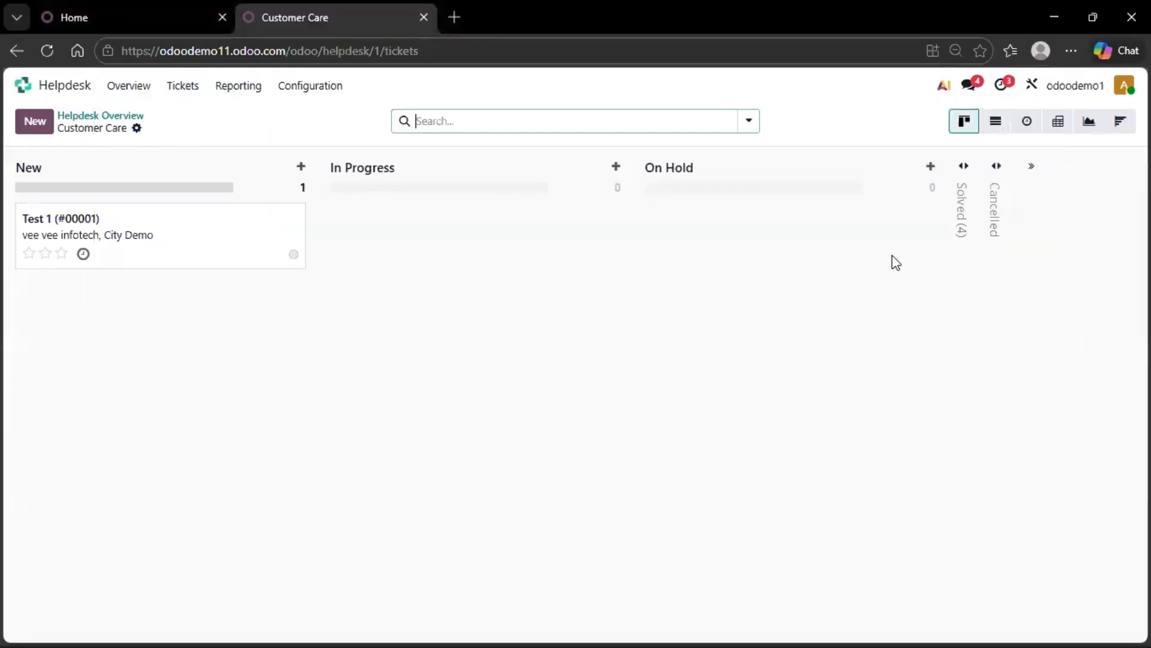
pyautogui.click(964, 210)
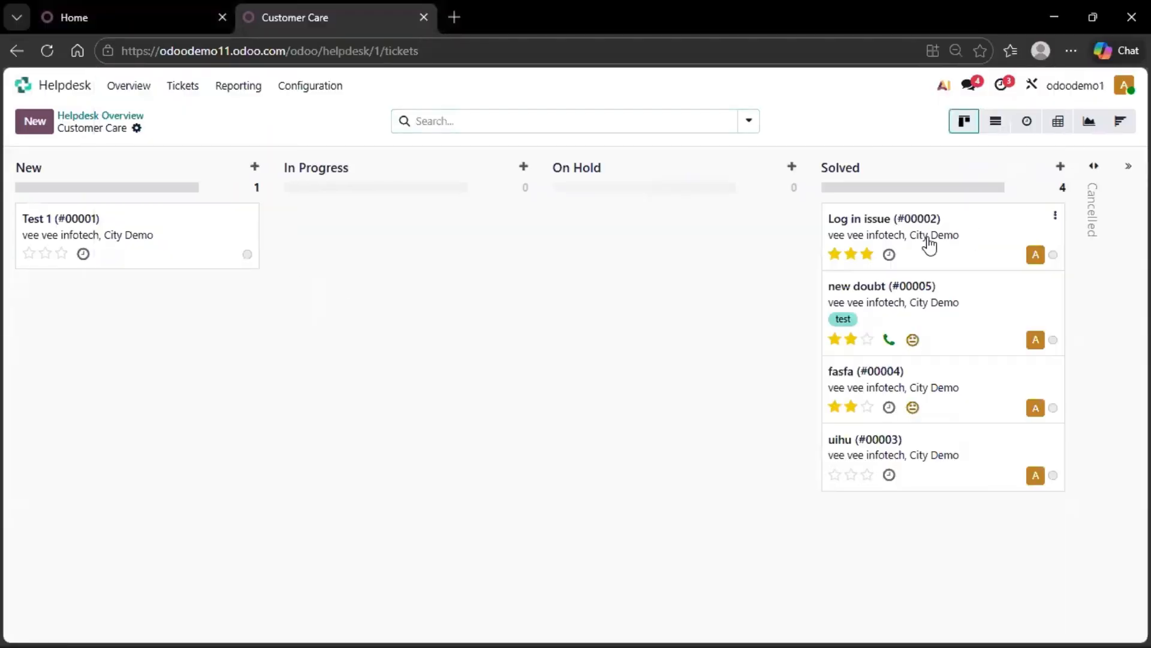
pyautogui.click(953, 325)
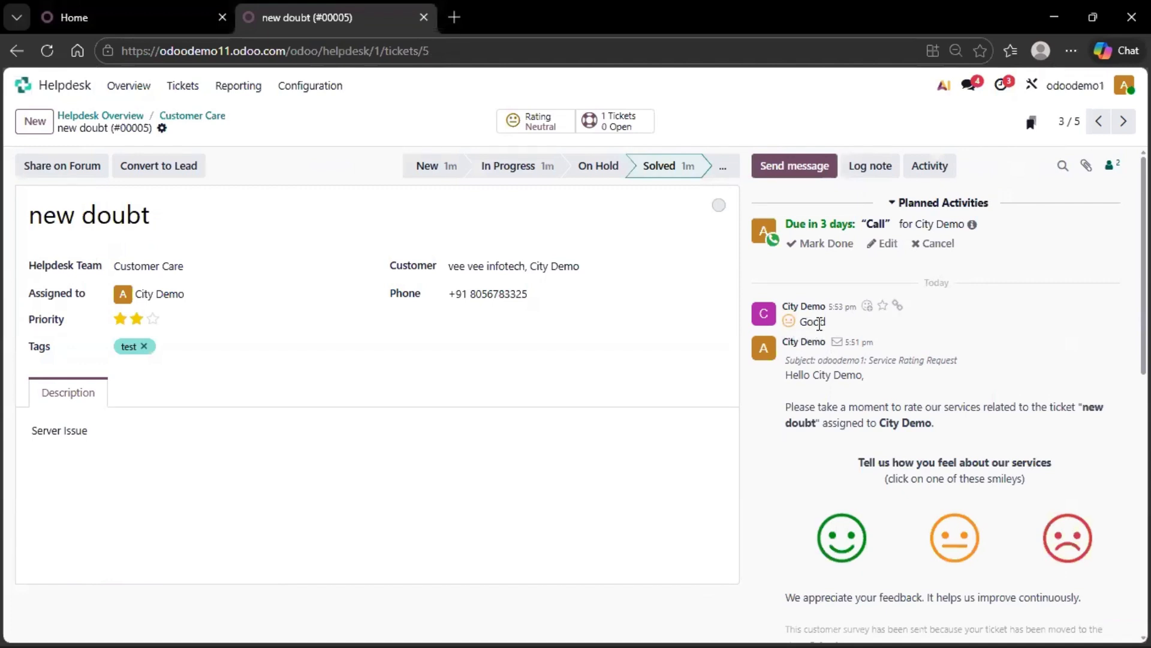
pyautogui.click(173, 117)
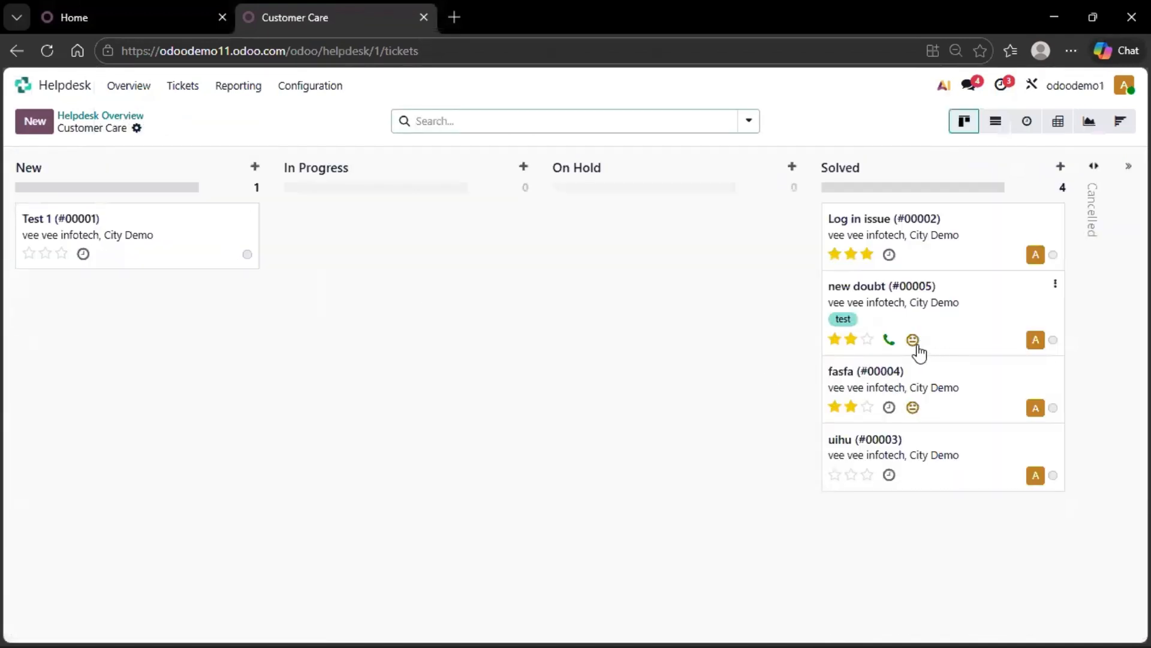
pyautogui.moveTo(913, 342)
pyautogui.moveTo(913, 414)
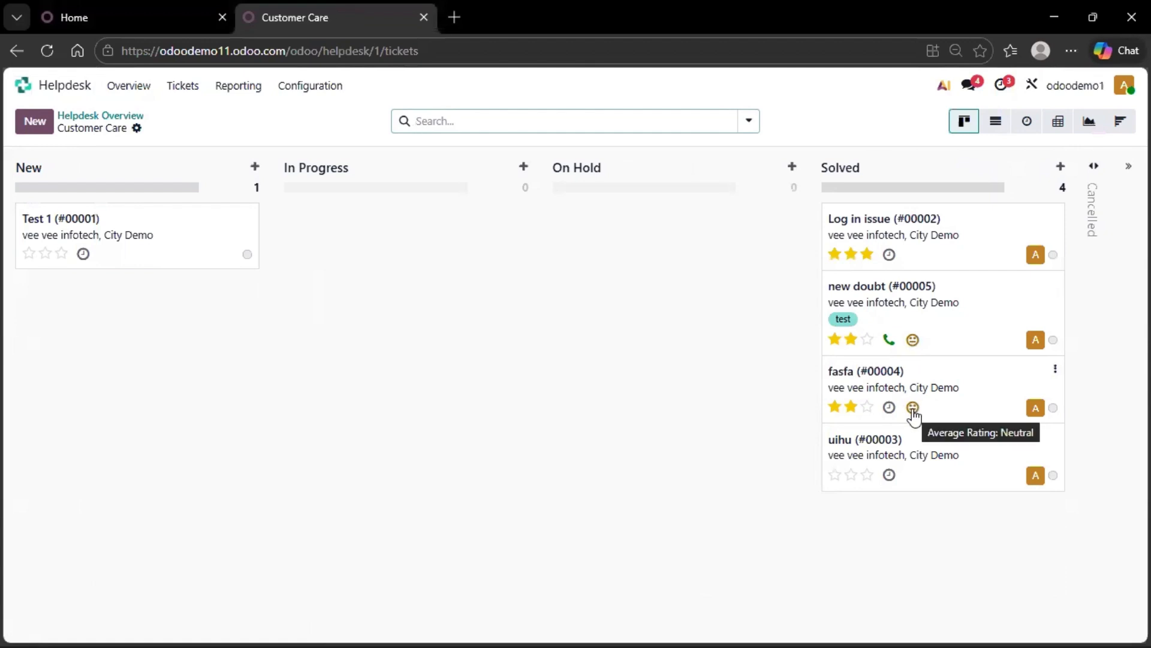